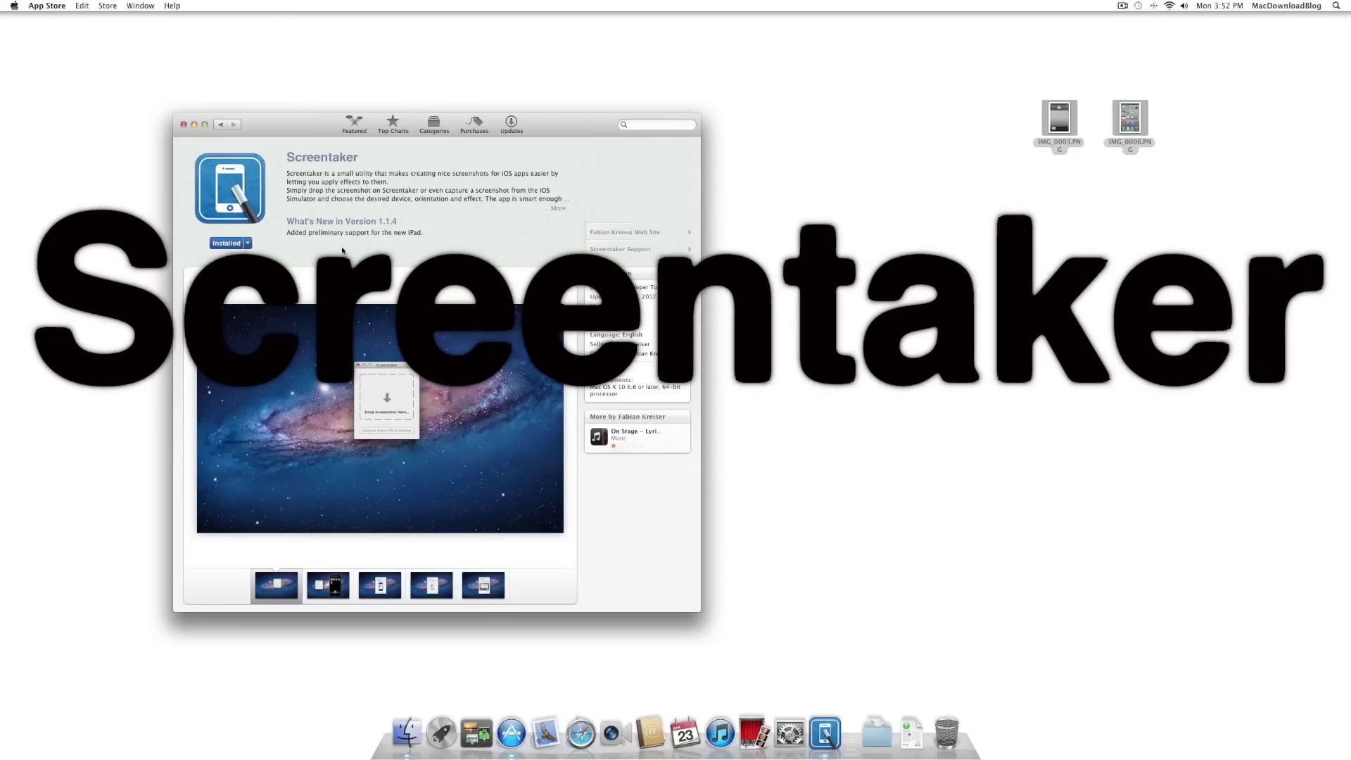
Drag the IMG_0003.PNG icon toward the middle of the desktop.
drag(1058, 119, 911, 217)
Quick Look IMG_0006.PNG, then place it beside IMG_0003 on the desktop.
key(space)
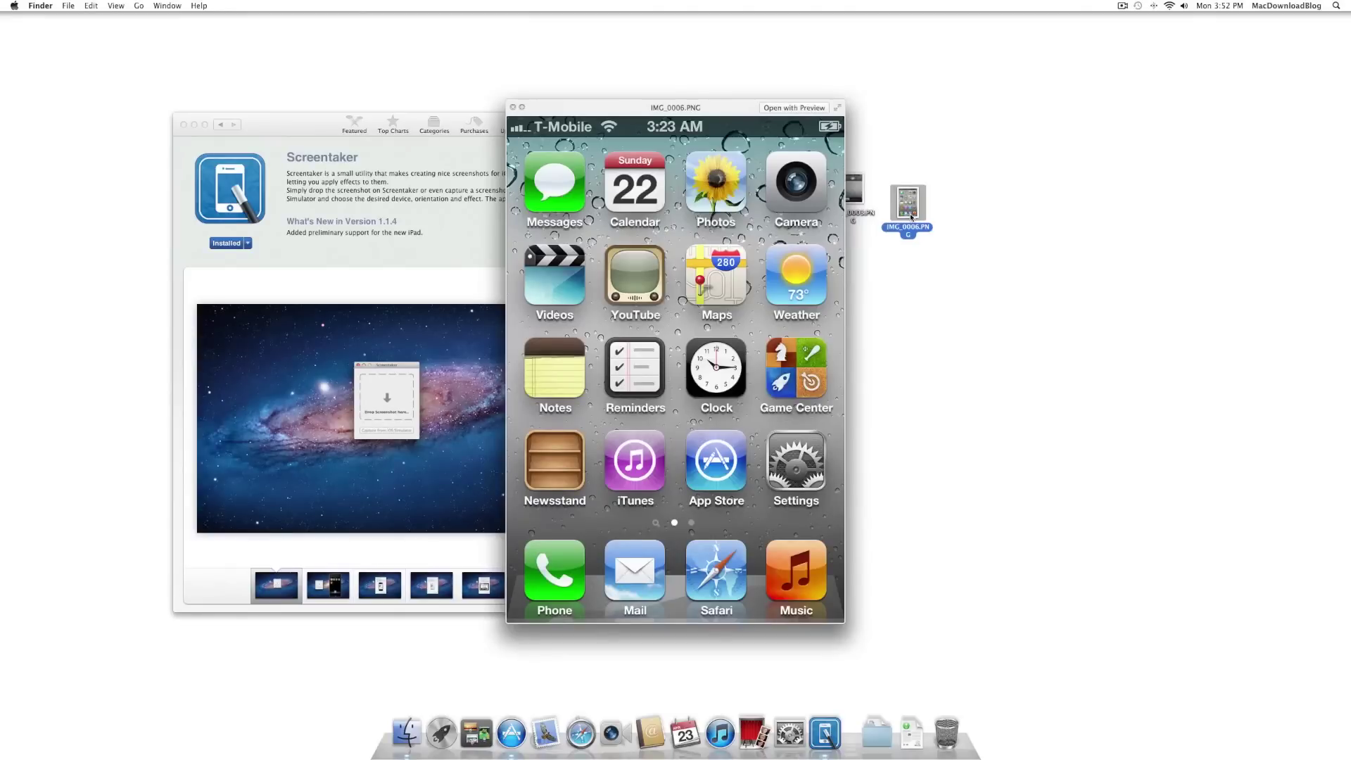
key(space)
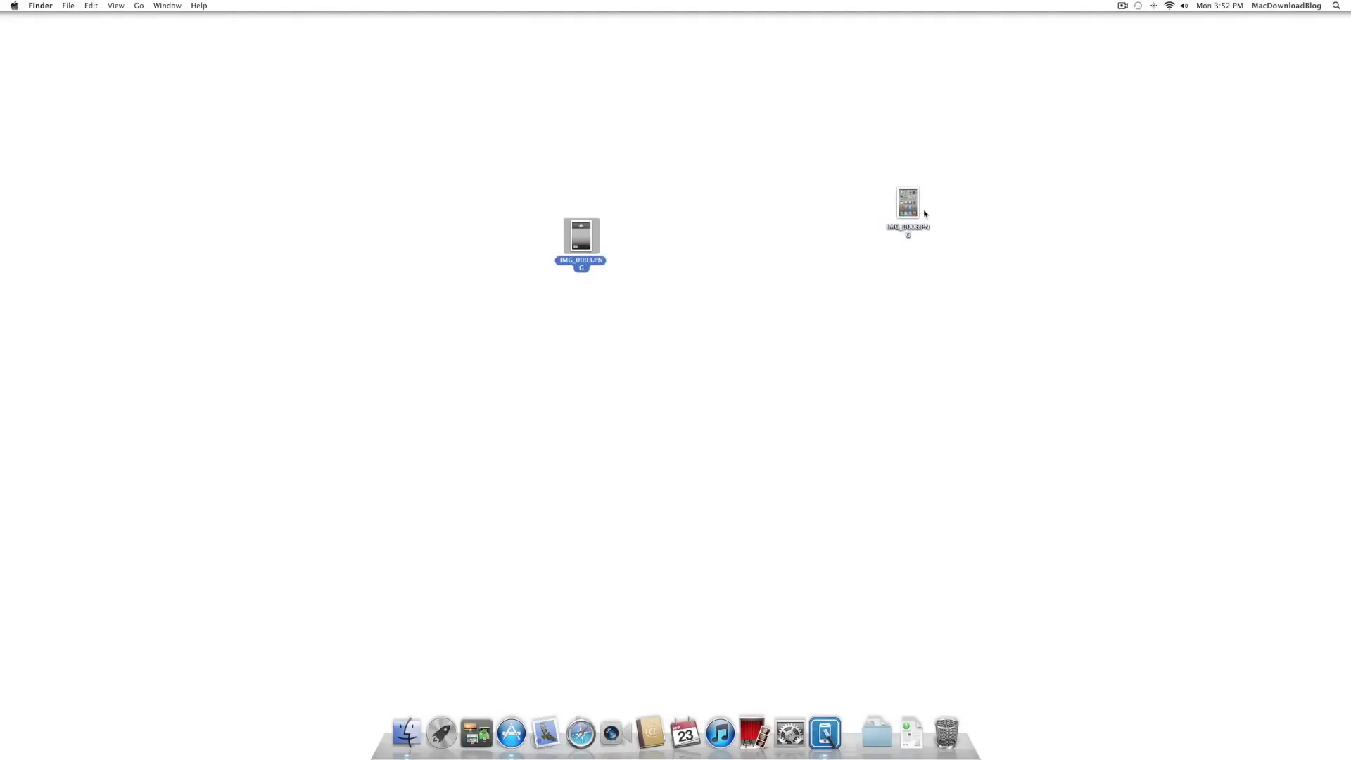
drag(913, 209, 641, 243)
click(806, 498)
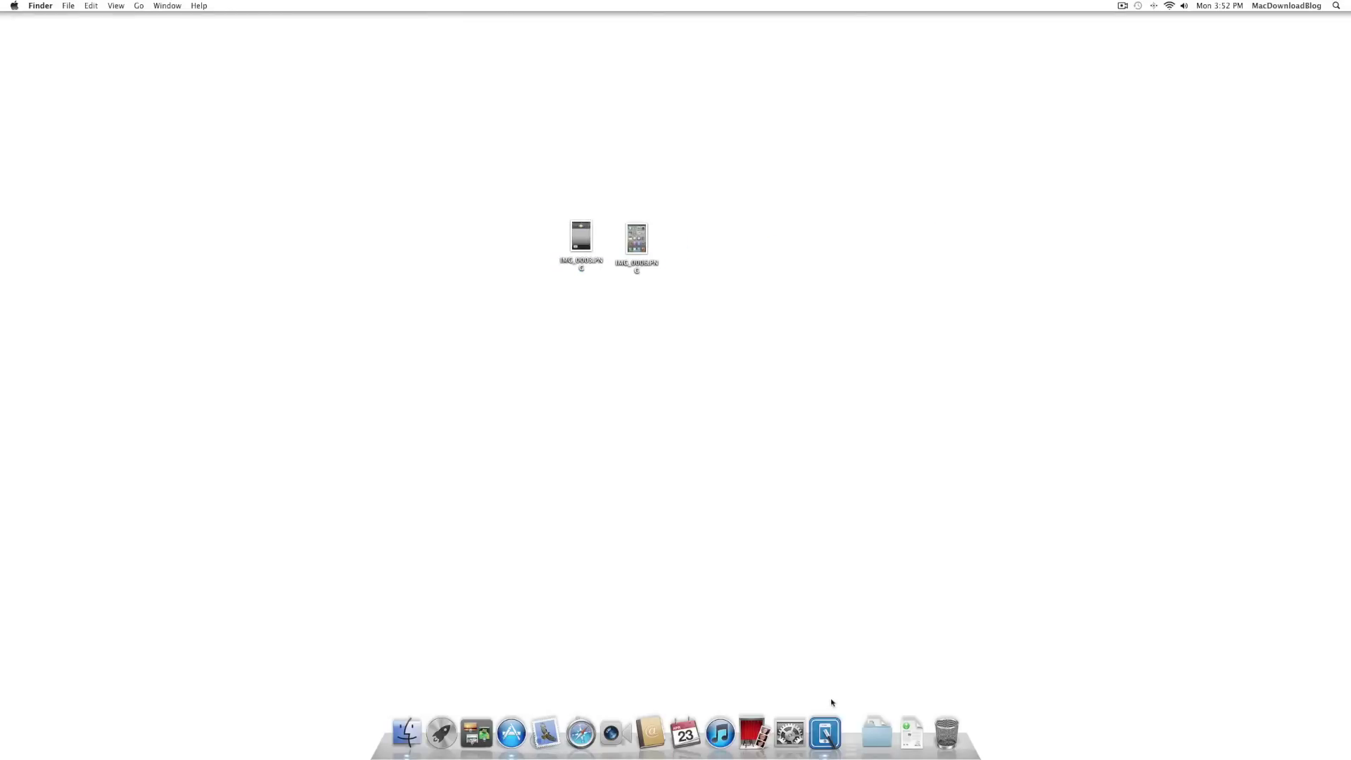
Launch Screentaker, center its window, and load IMG_0006.PNG into it.
click(826, 728)
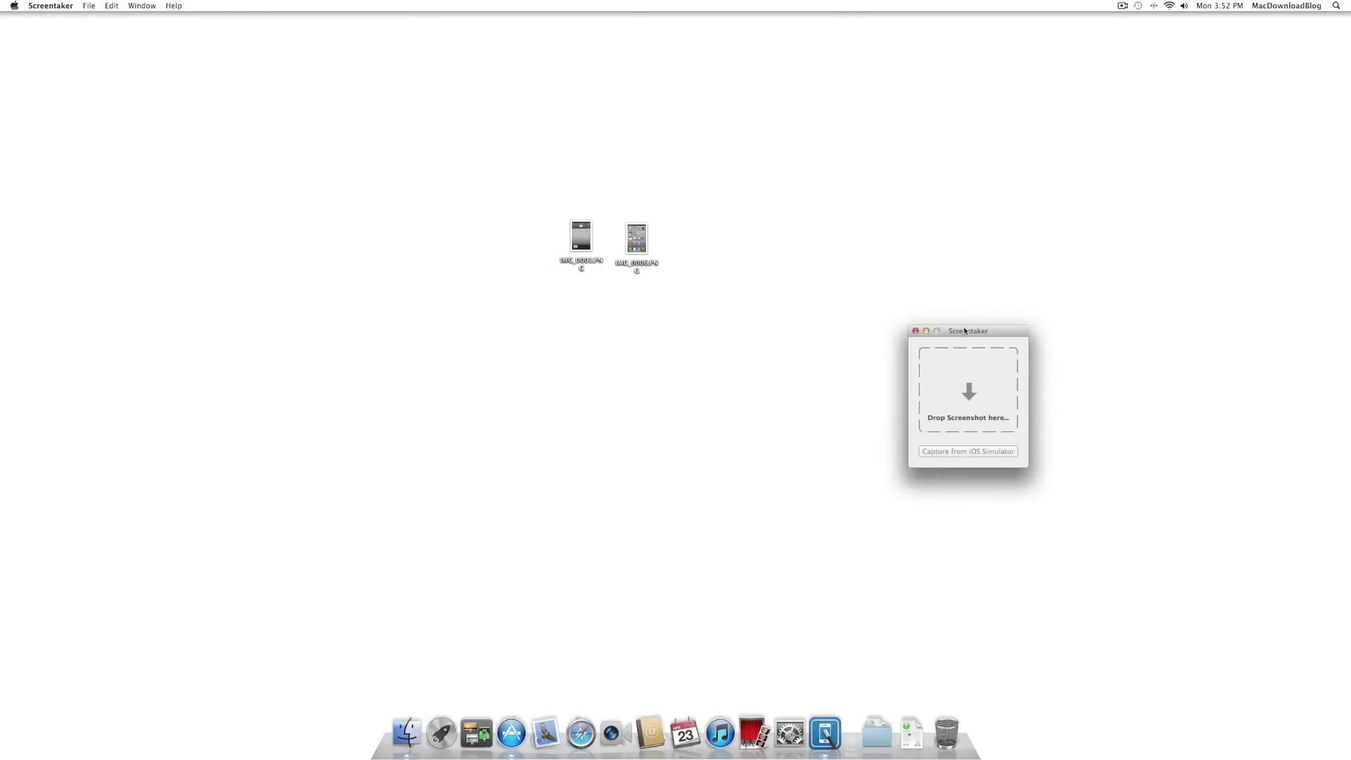
drag(965, 330, 704, 324)
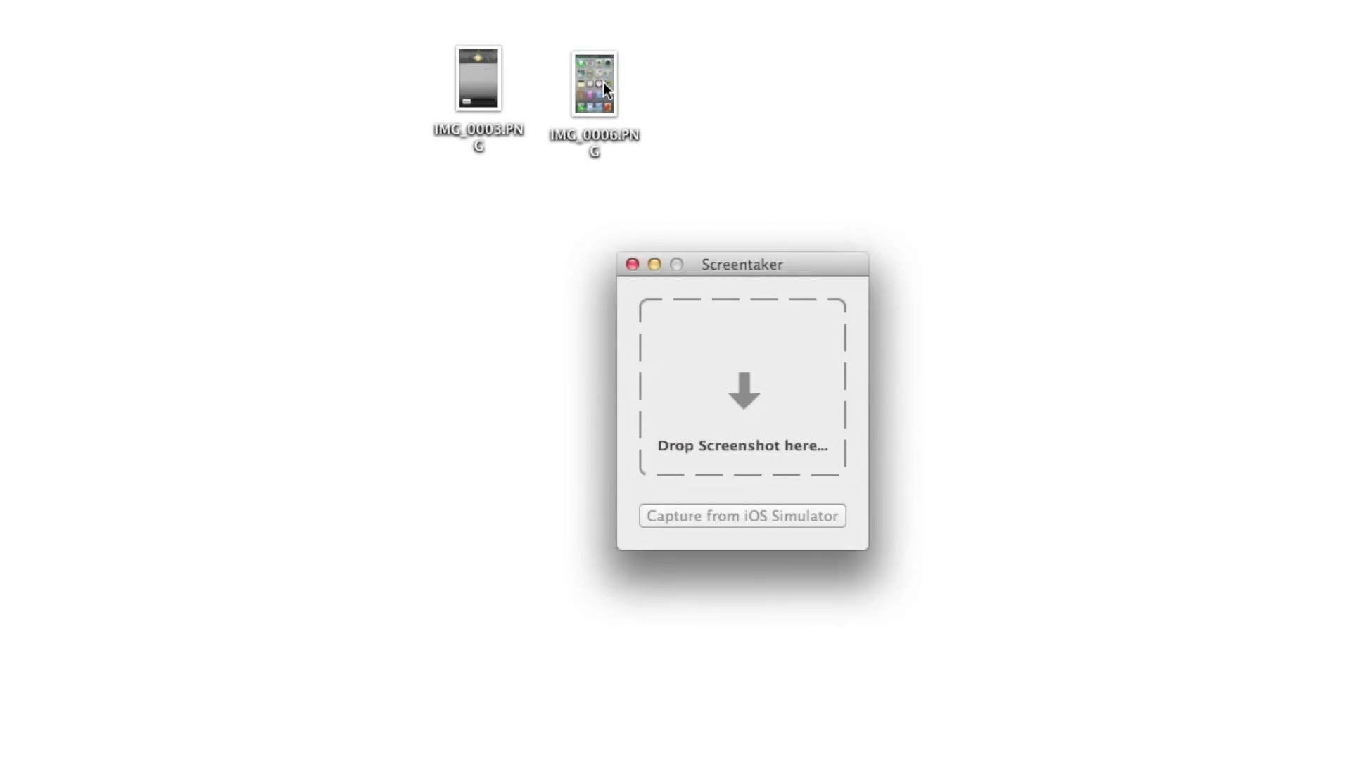
drag(601, 85, 774, 418)
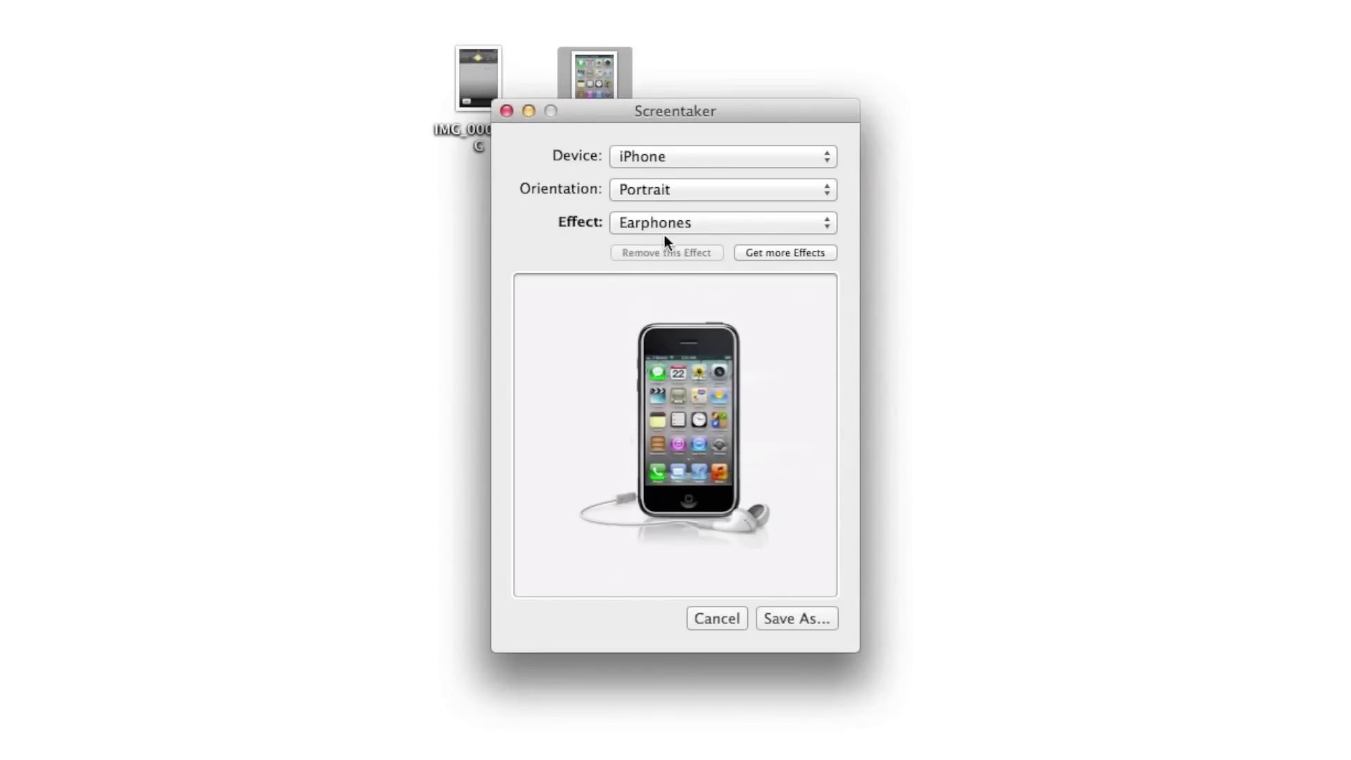
Try the Fullscreen, No StatusBar, Reflection, Reflection White and Shadow effects in turn.
click(678, 223)
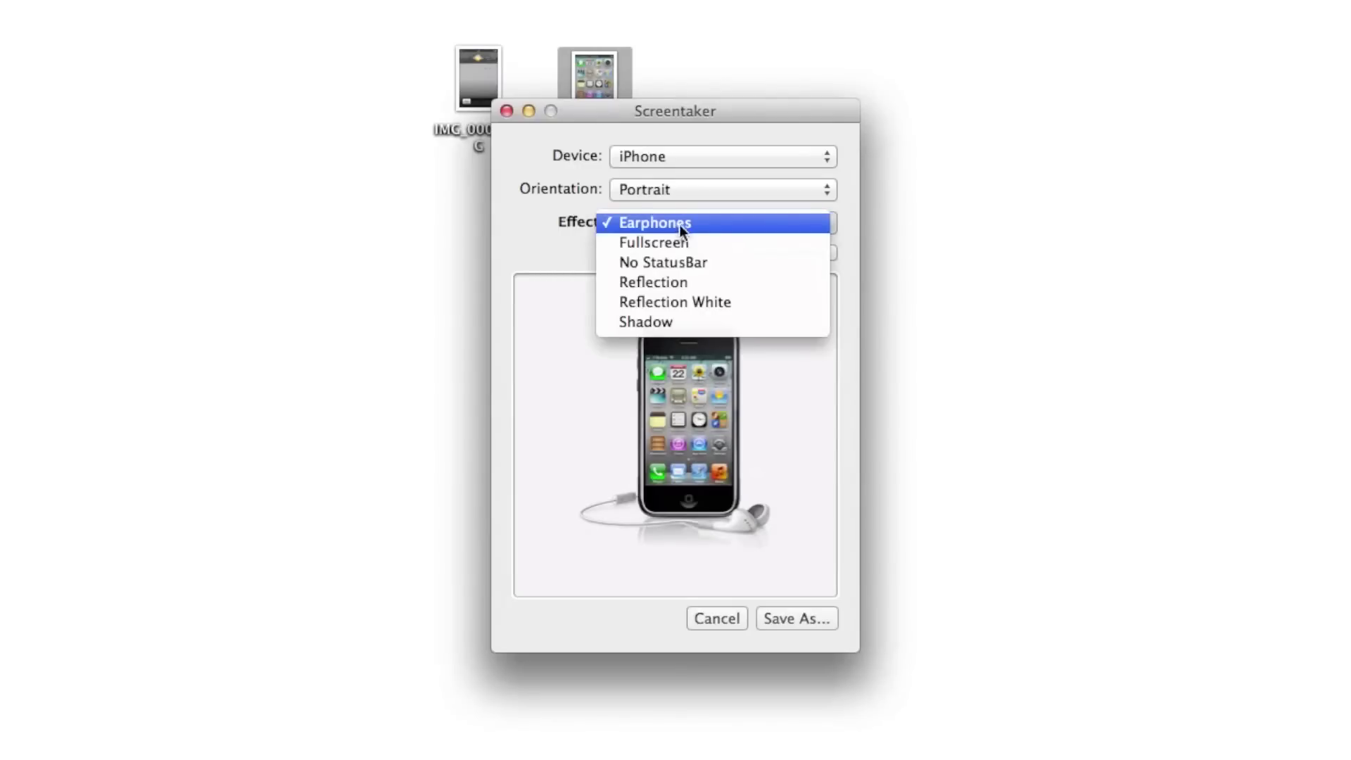
click(682, 241)
click(740, 222)
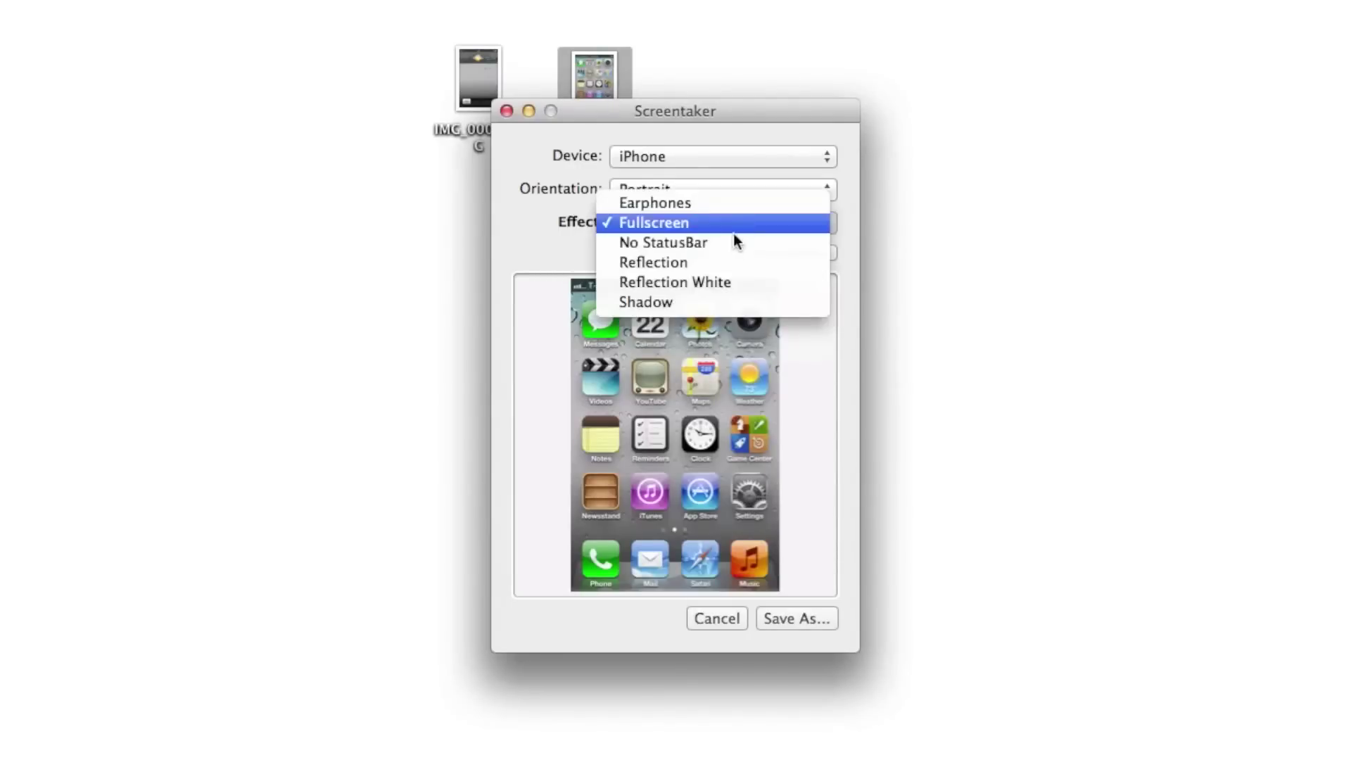
click(731, 242)
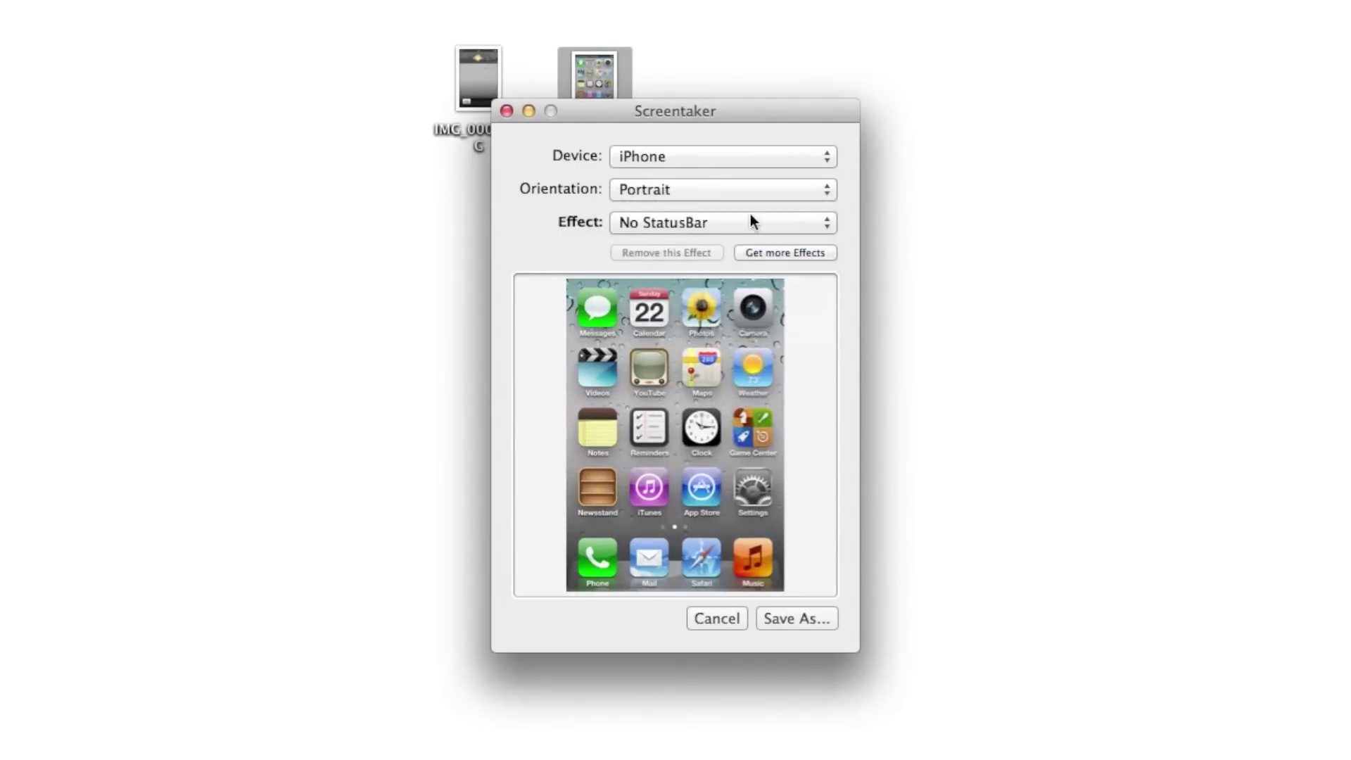
click(749, 222)
click(744, 241)
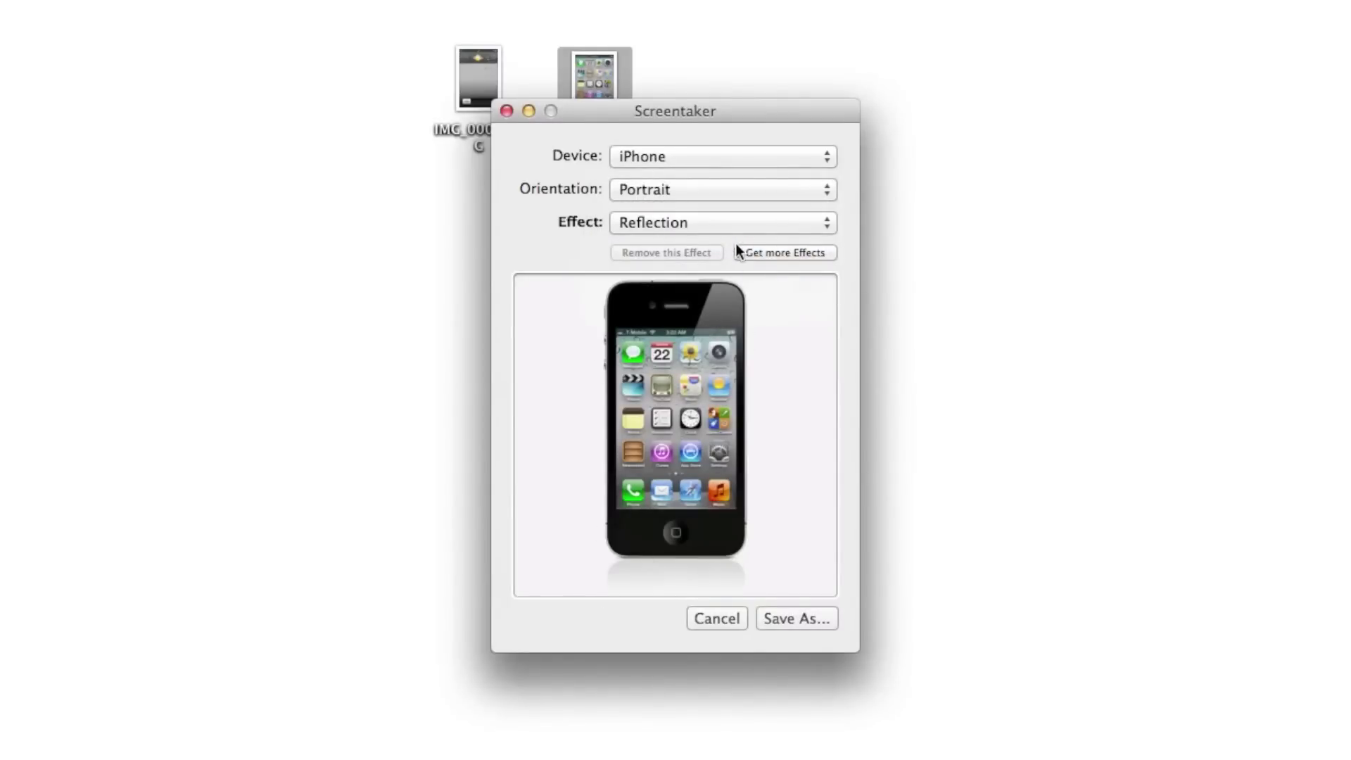
click(735, 222)
click(732, 233)
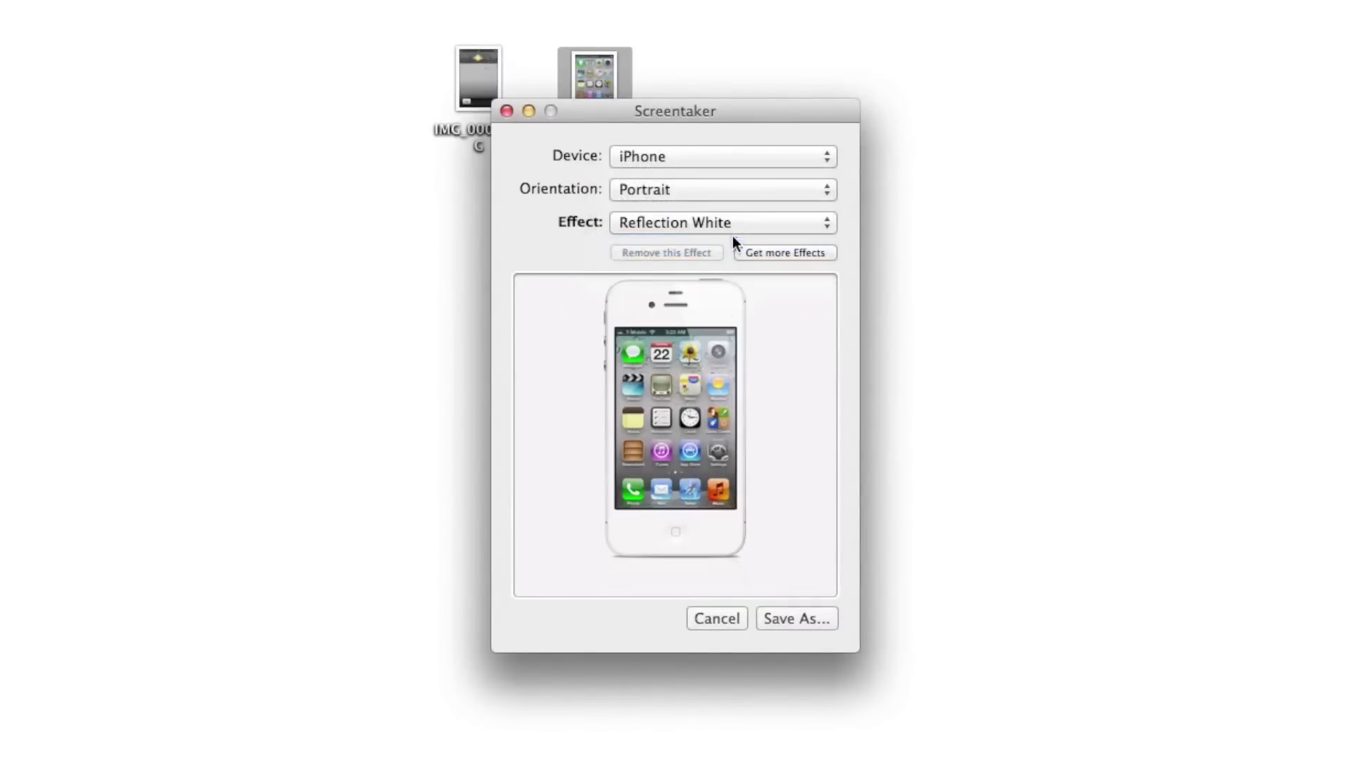
click(781, 230)
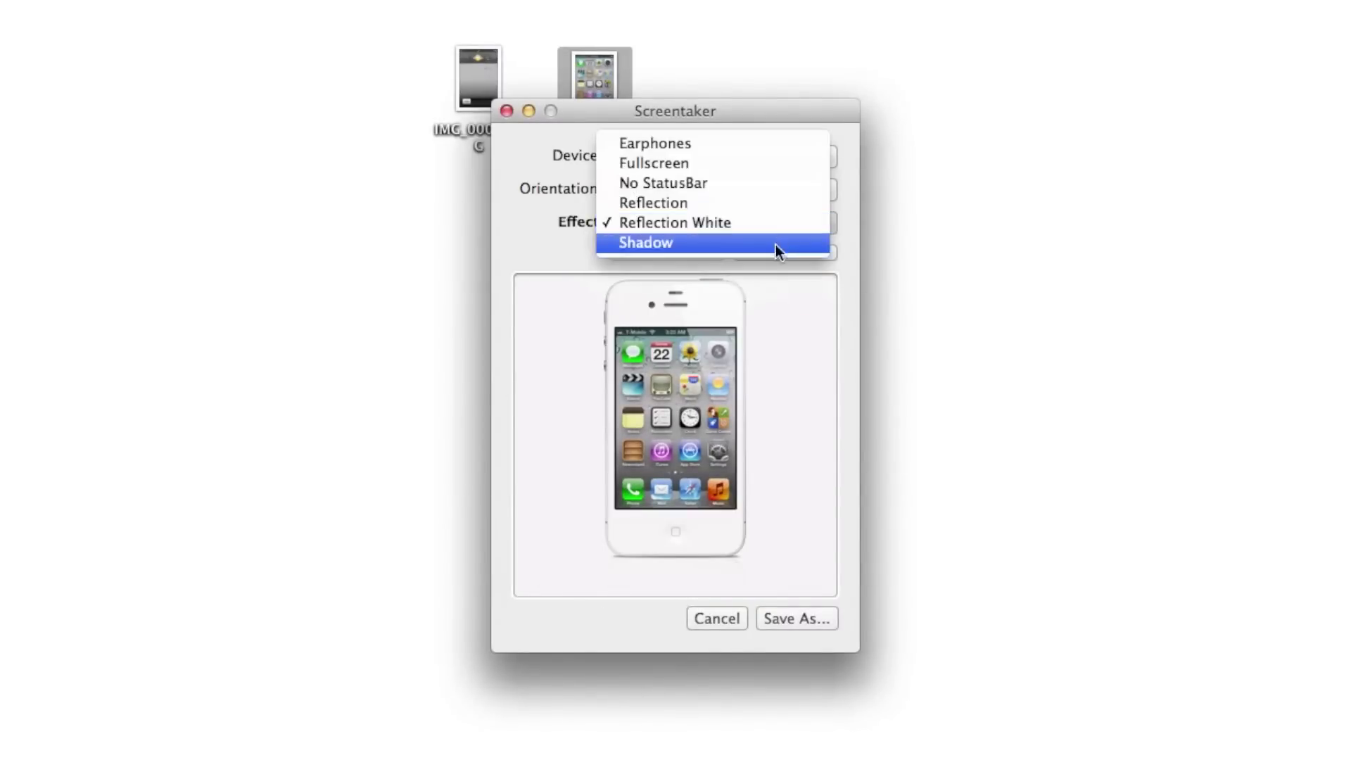
click(775, 245)
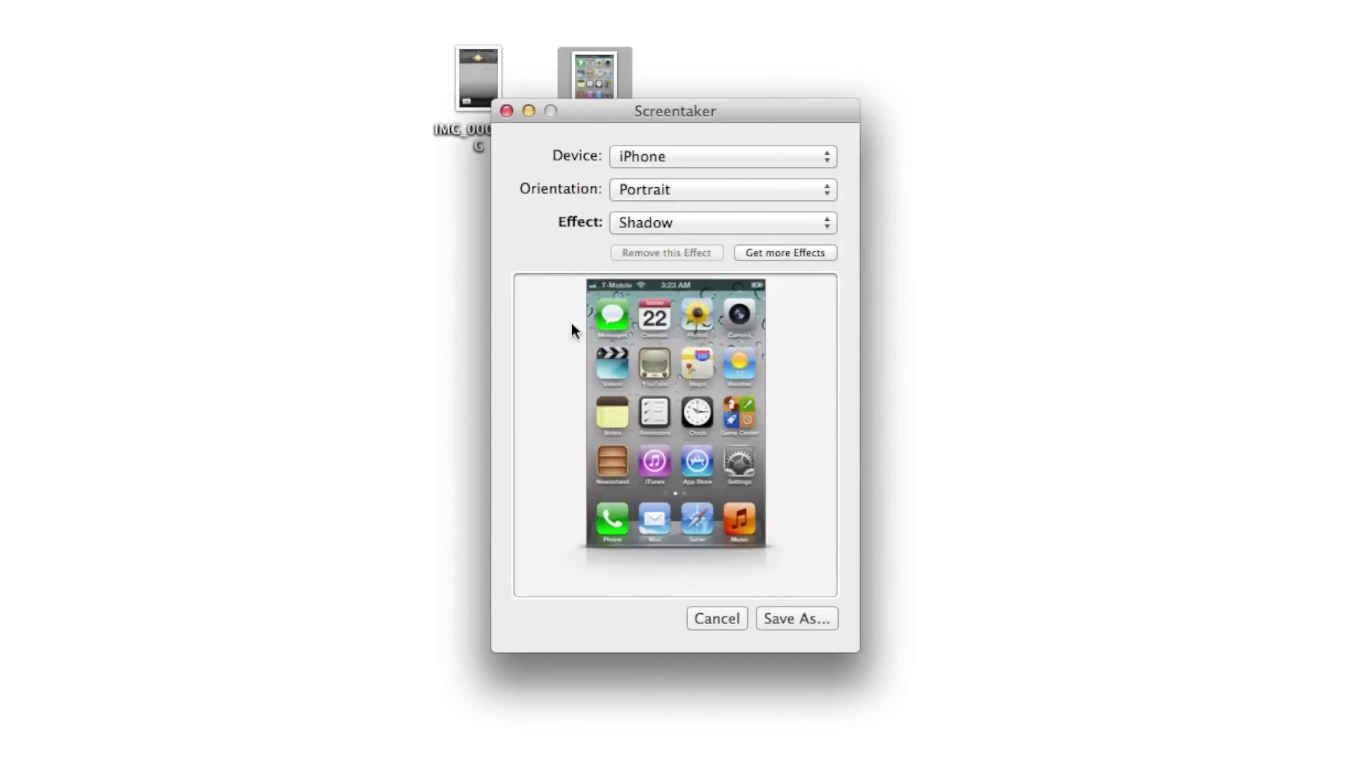
Switch orientation to Landscape Left, try No StatusBar, then settle on the Reflection effect.
click(699, 184)
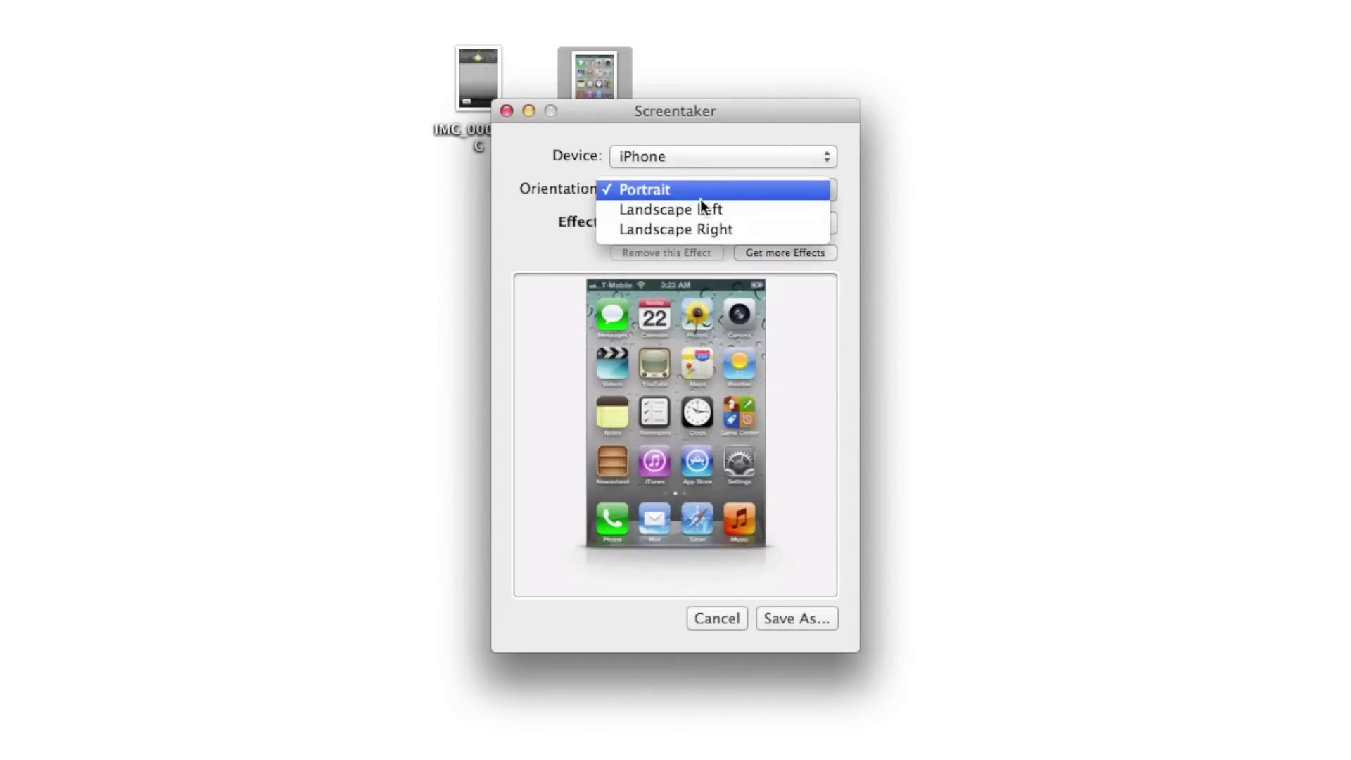
click(702, 204)
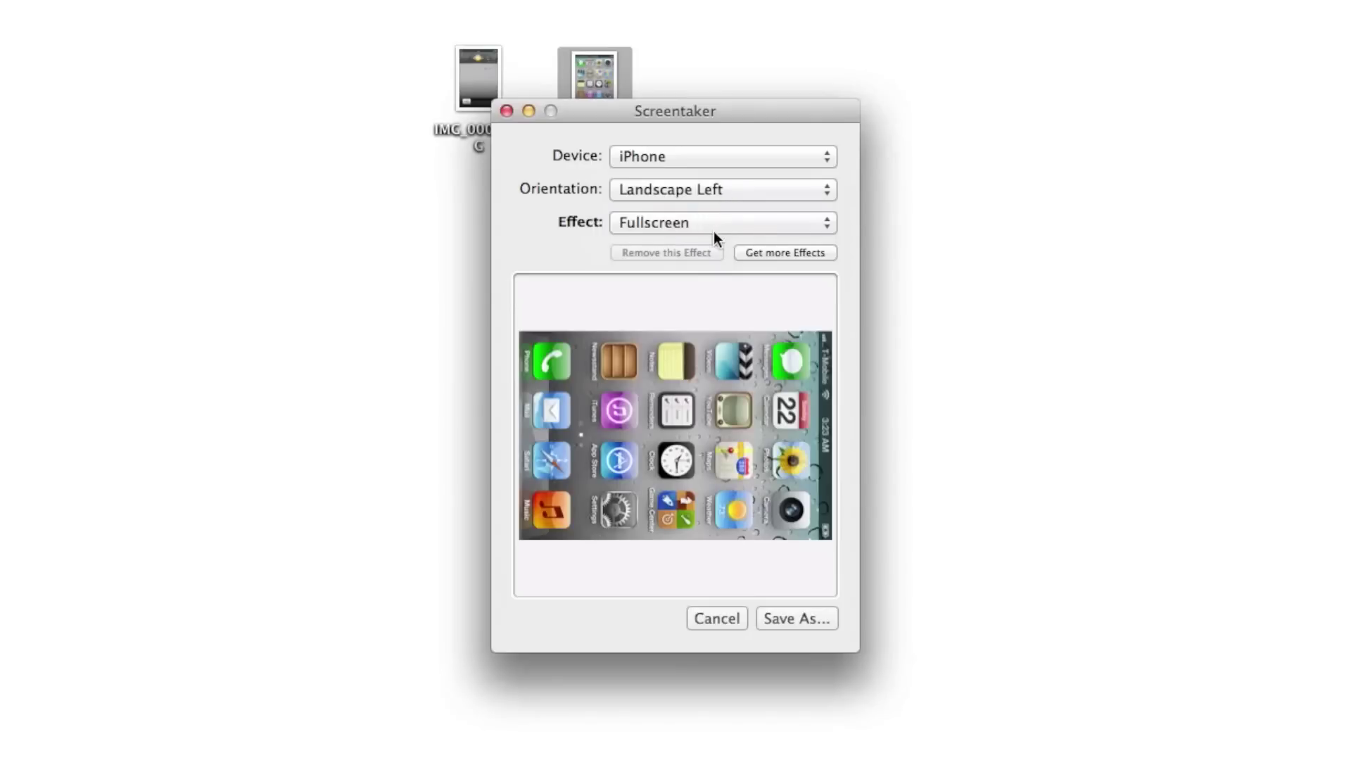
click(714, 231)
click(714, 242)
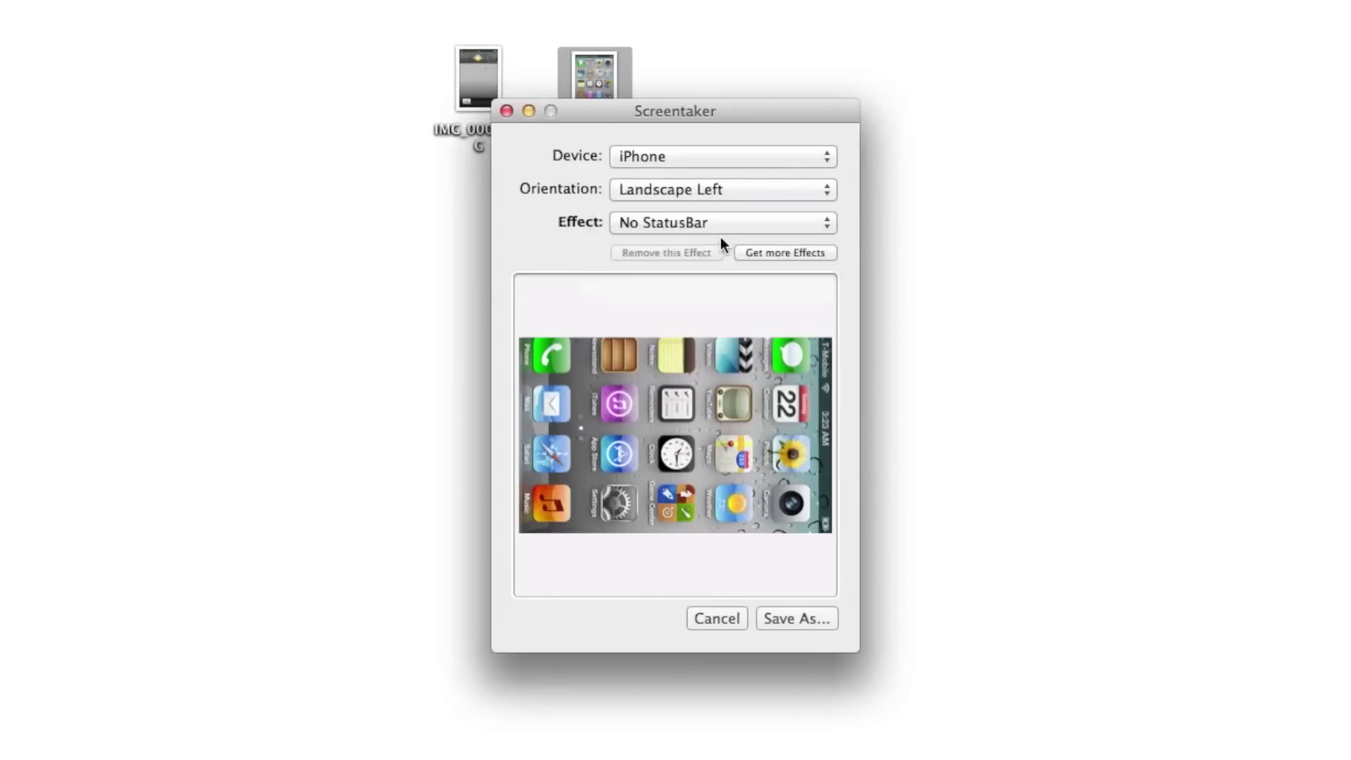
click(725, 223)
click(720, 247)
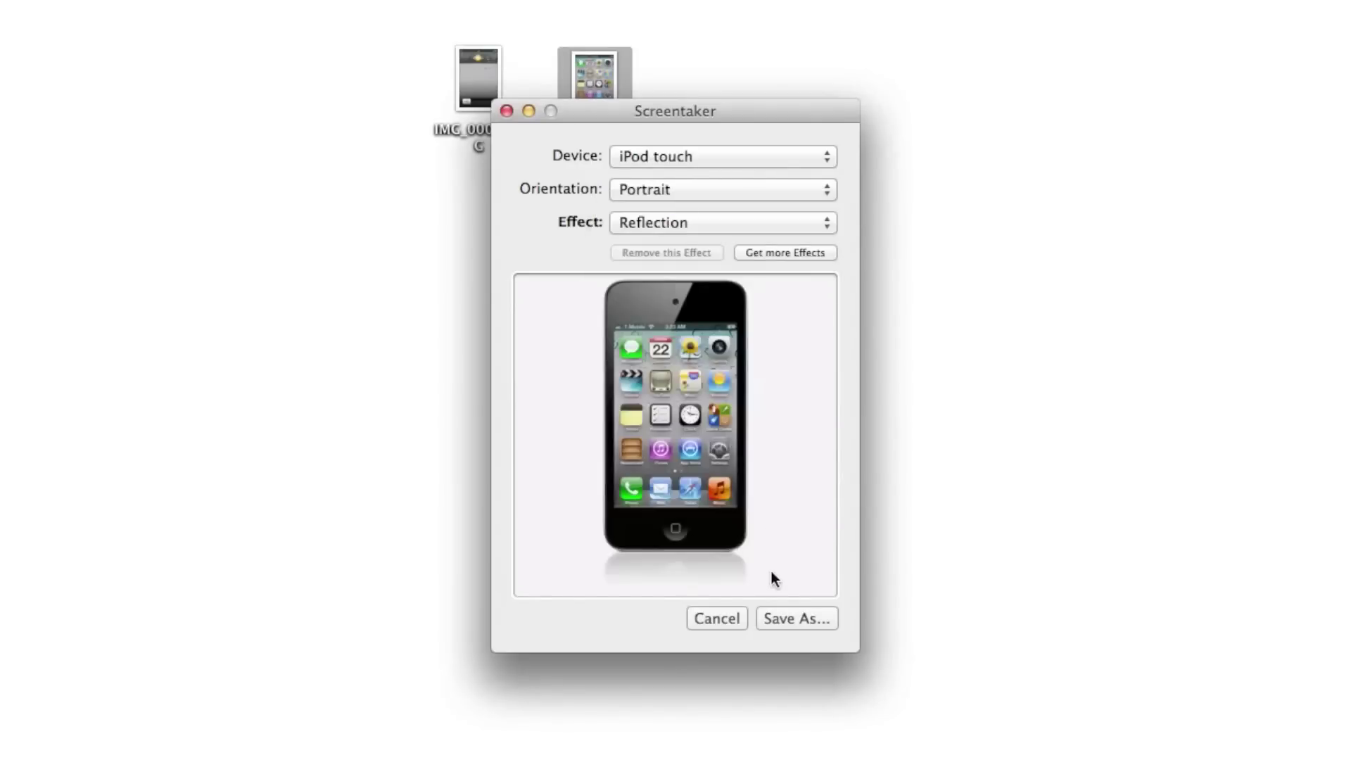
Save the framed image as Screenshot on the Desktop at 590 × 1270 pixels.
click(803, 623)
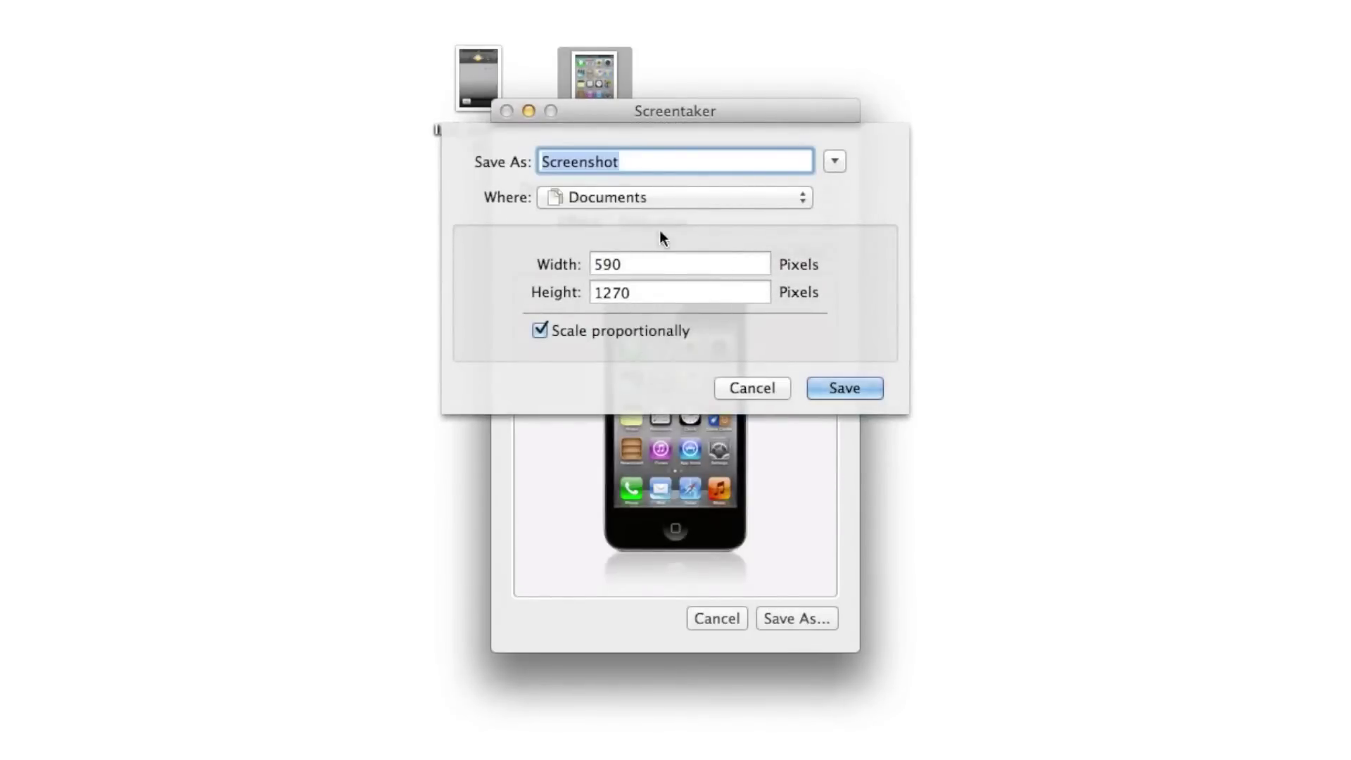
click(674, 195)
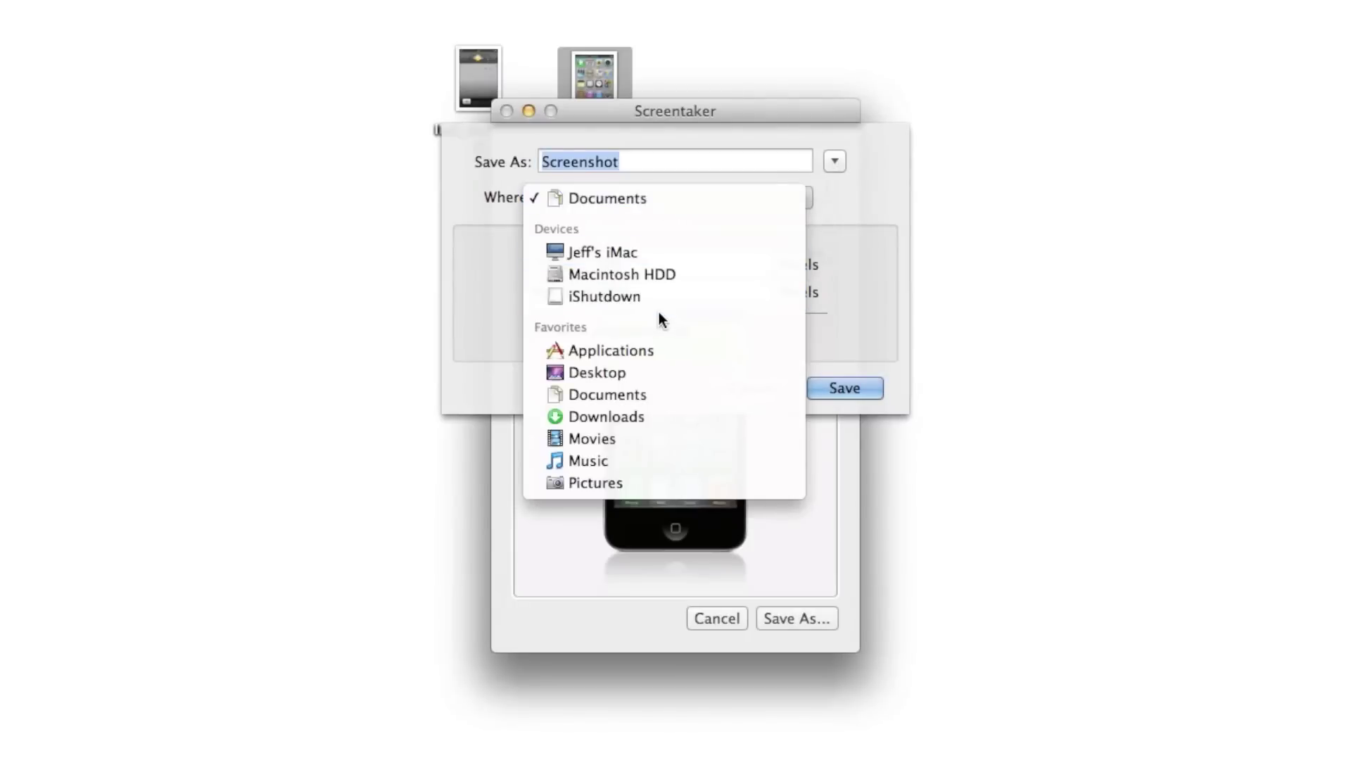
click(644, 376)
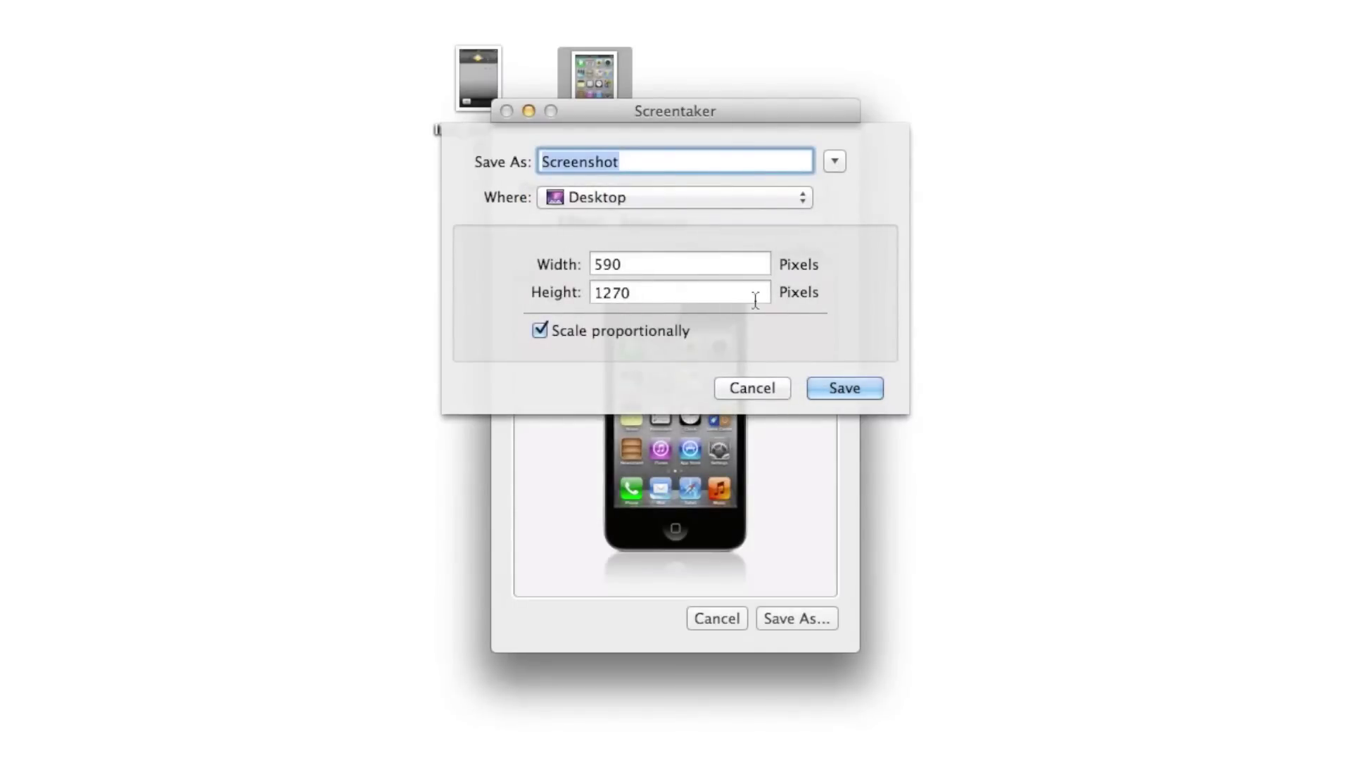
click(825, 388)
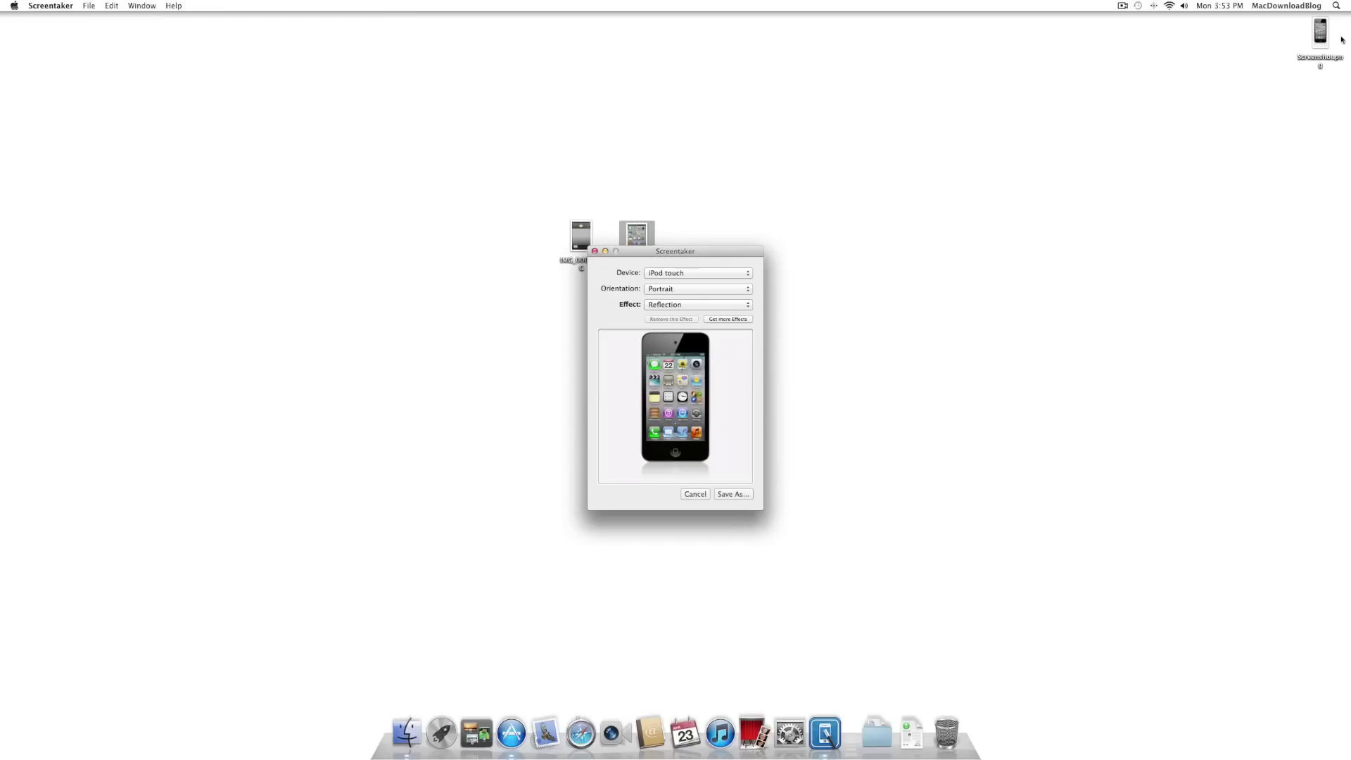
Move Screenshot.png beside the Screentaker window and Quick Look the exported image.
drag(1323, 39, 903, 265)
key(space)
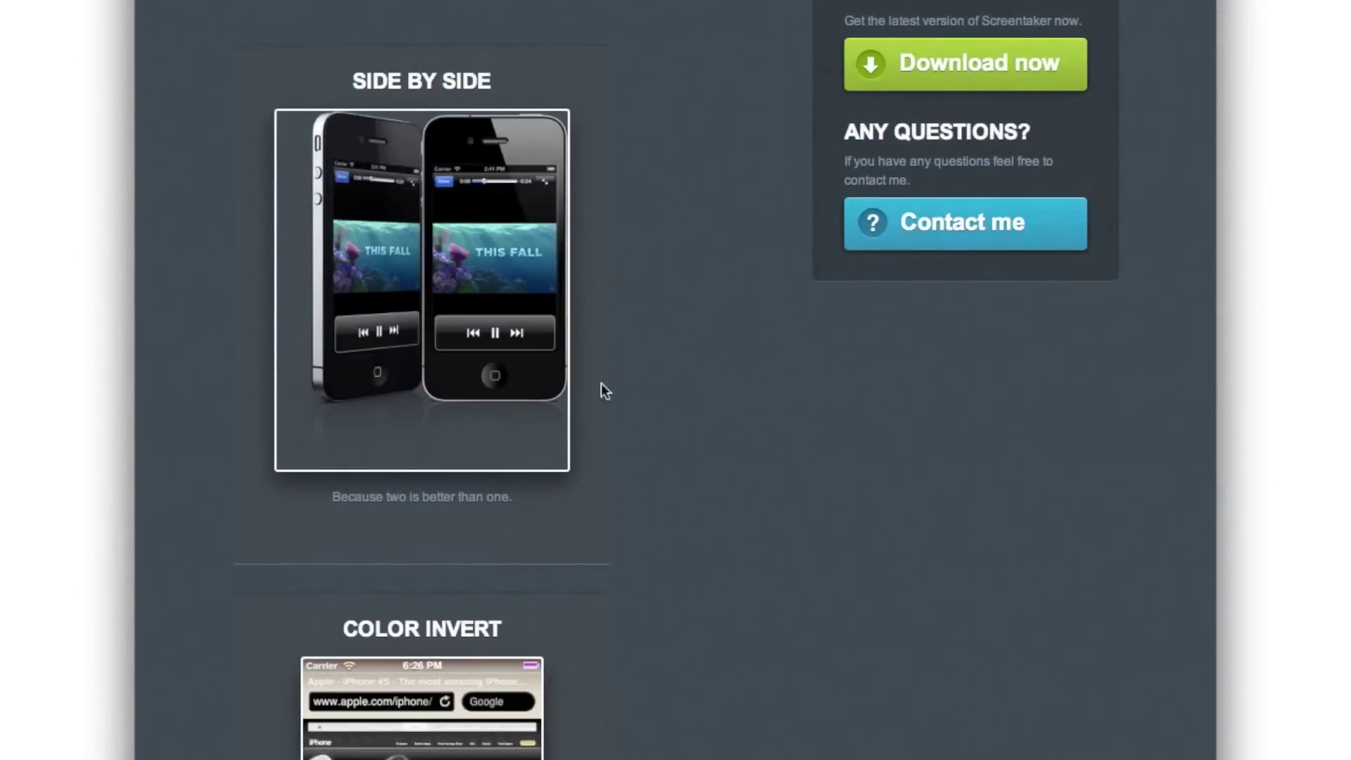
Scroll the Screentaker website down to the Side by Side and Color Invert samples, then back up.
scroll(675, 380, down, 15)
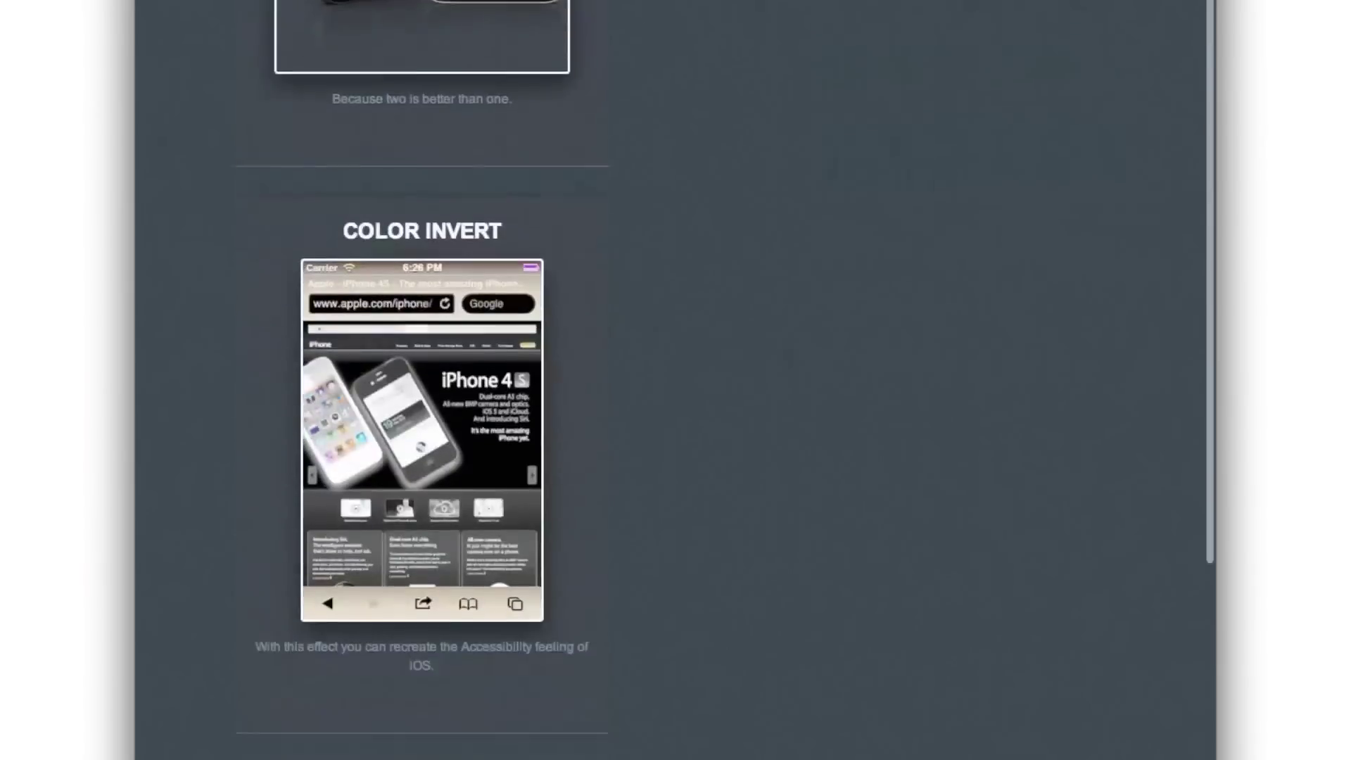
scroll(675, 380, down, 4)
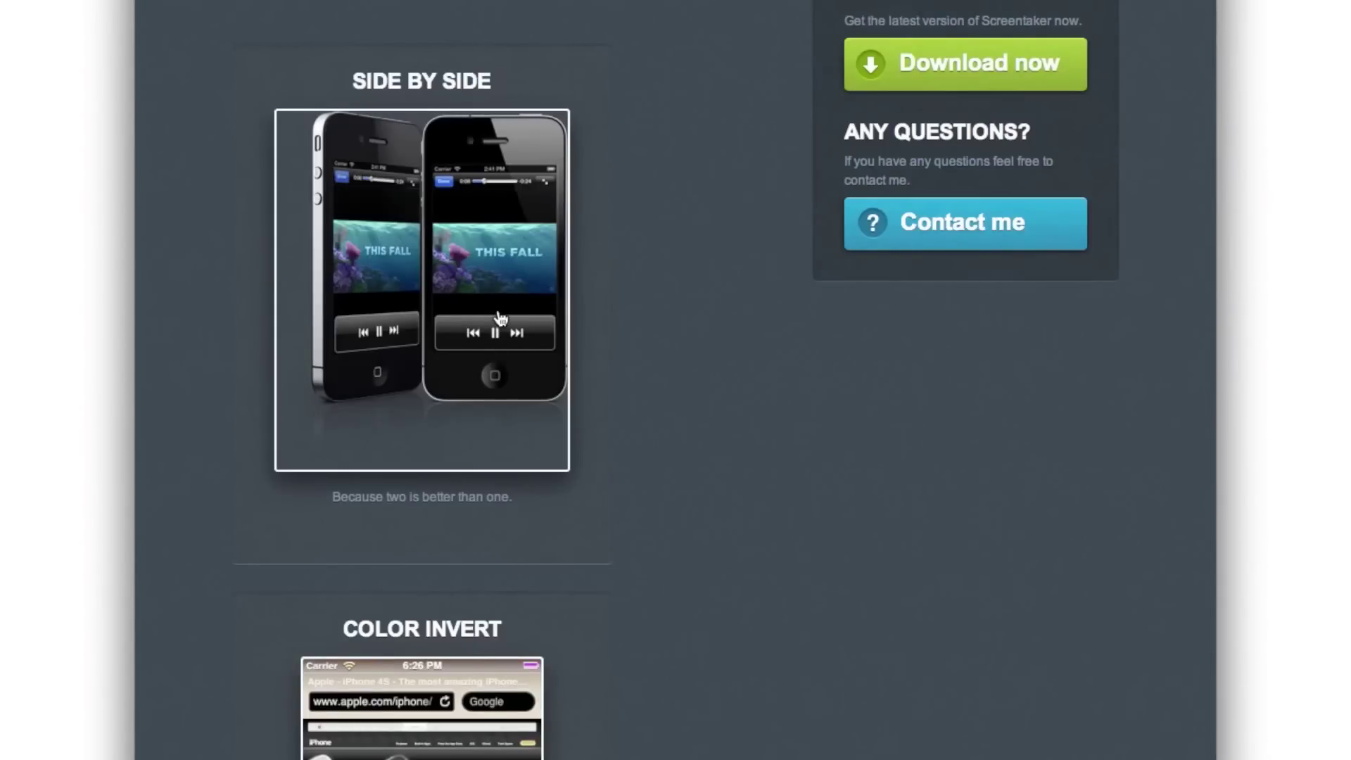
scroll(499, 318, up, 1)
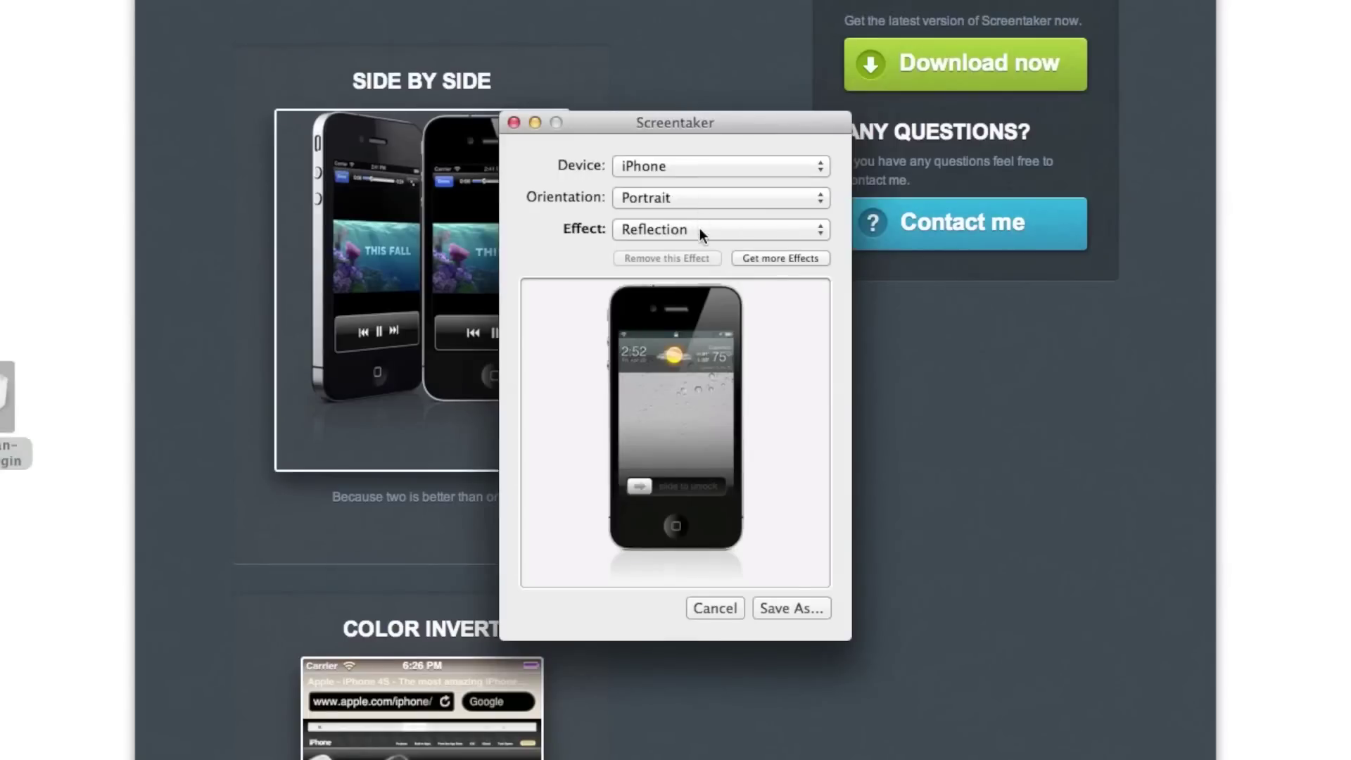
Preview the Side by Side effect on the iPhone, then cancel without saving.
click(699, 228)
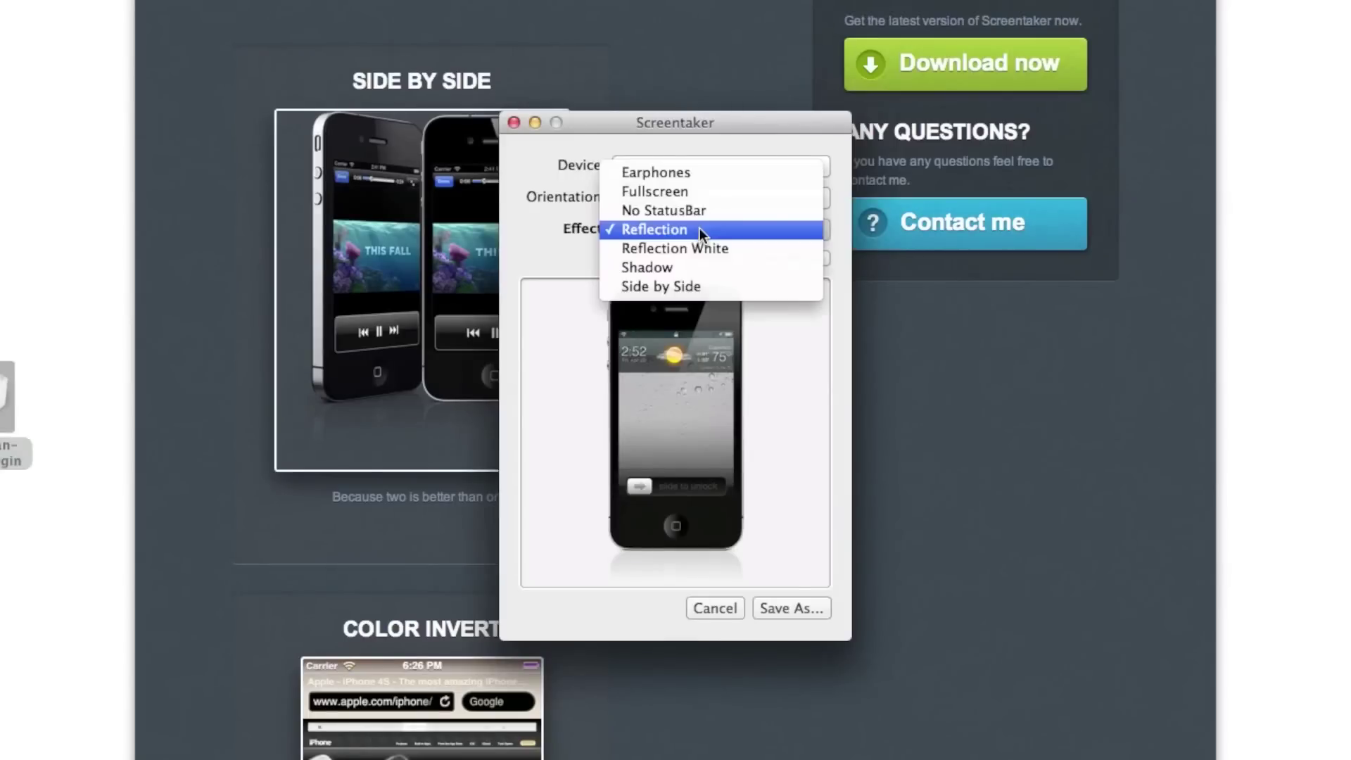
click(710, 286)
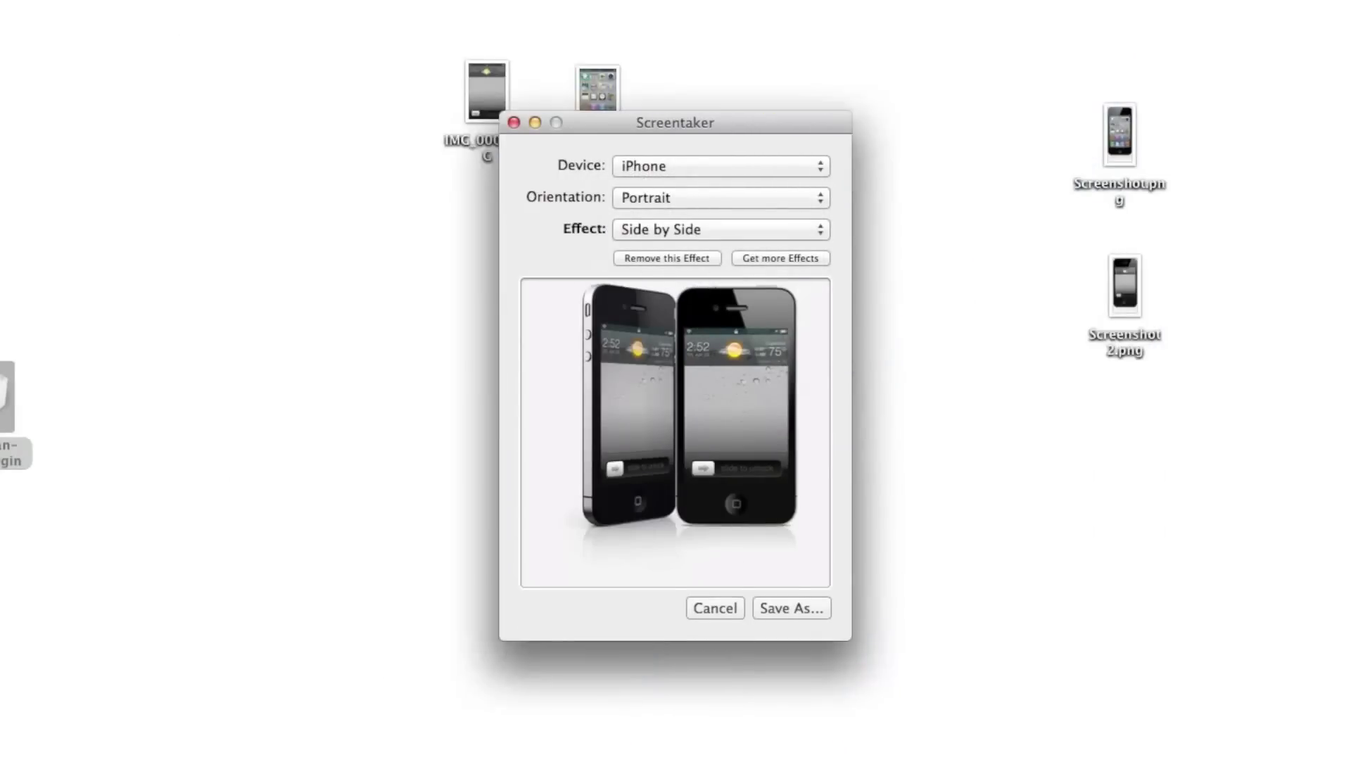
drag(714, 123, 831, 121)
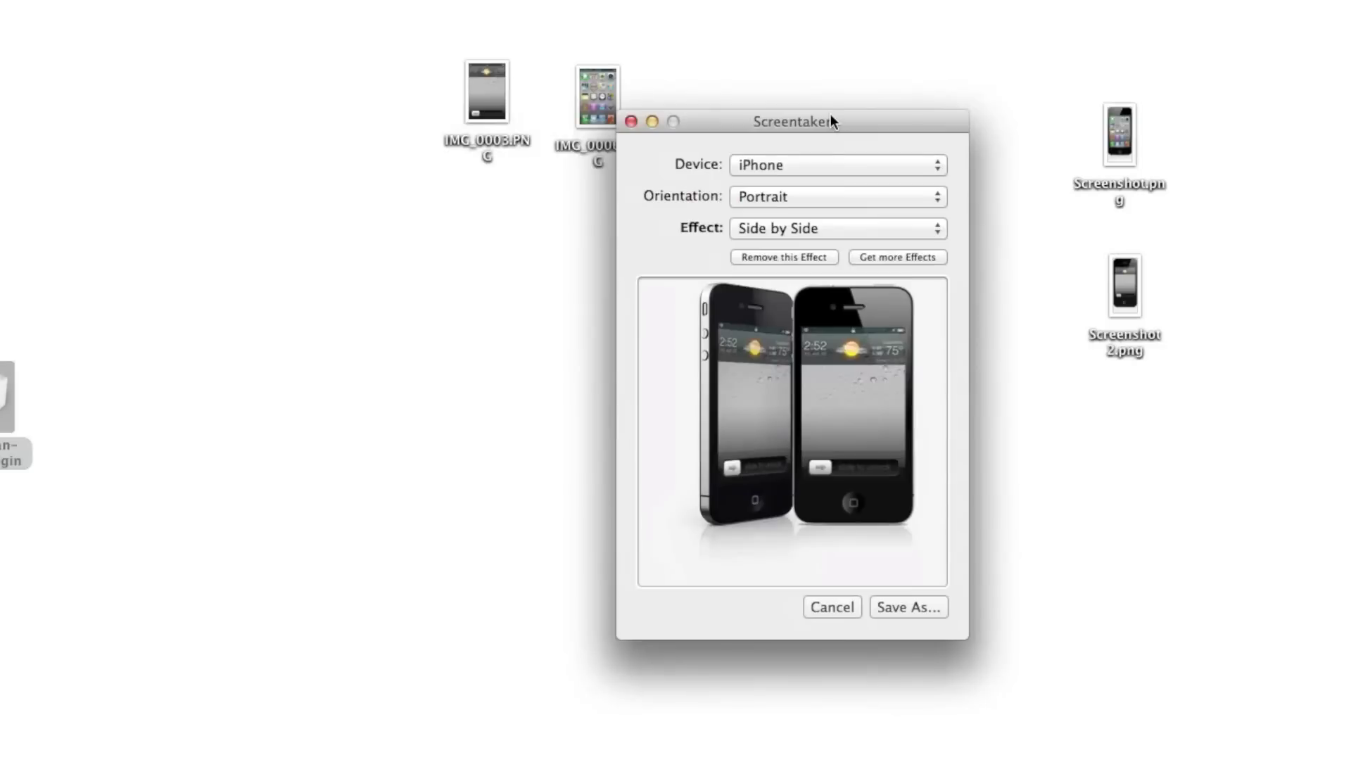
click(857, 606)
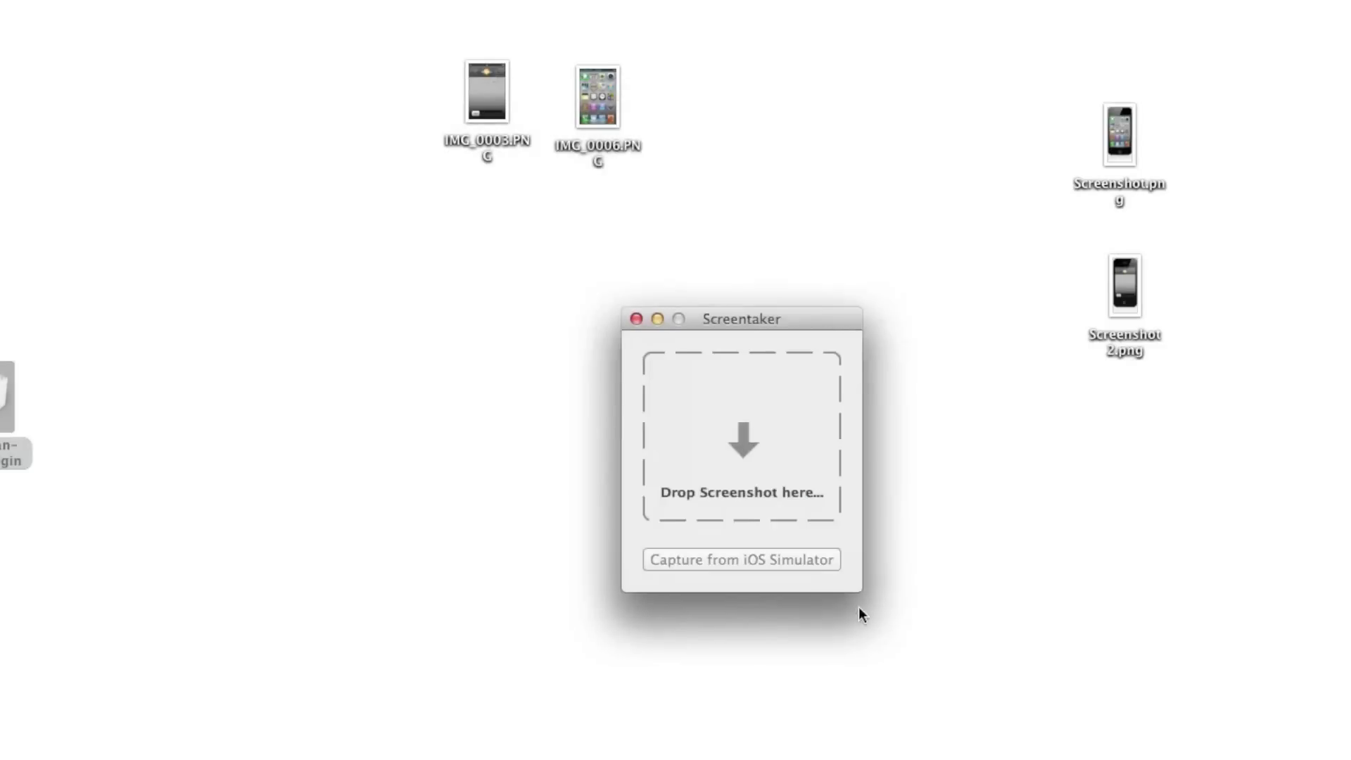
Drag IMG_0081.PNG from the desktop into Screentaker's drop zone.
click(69, 462)
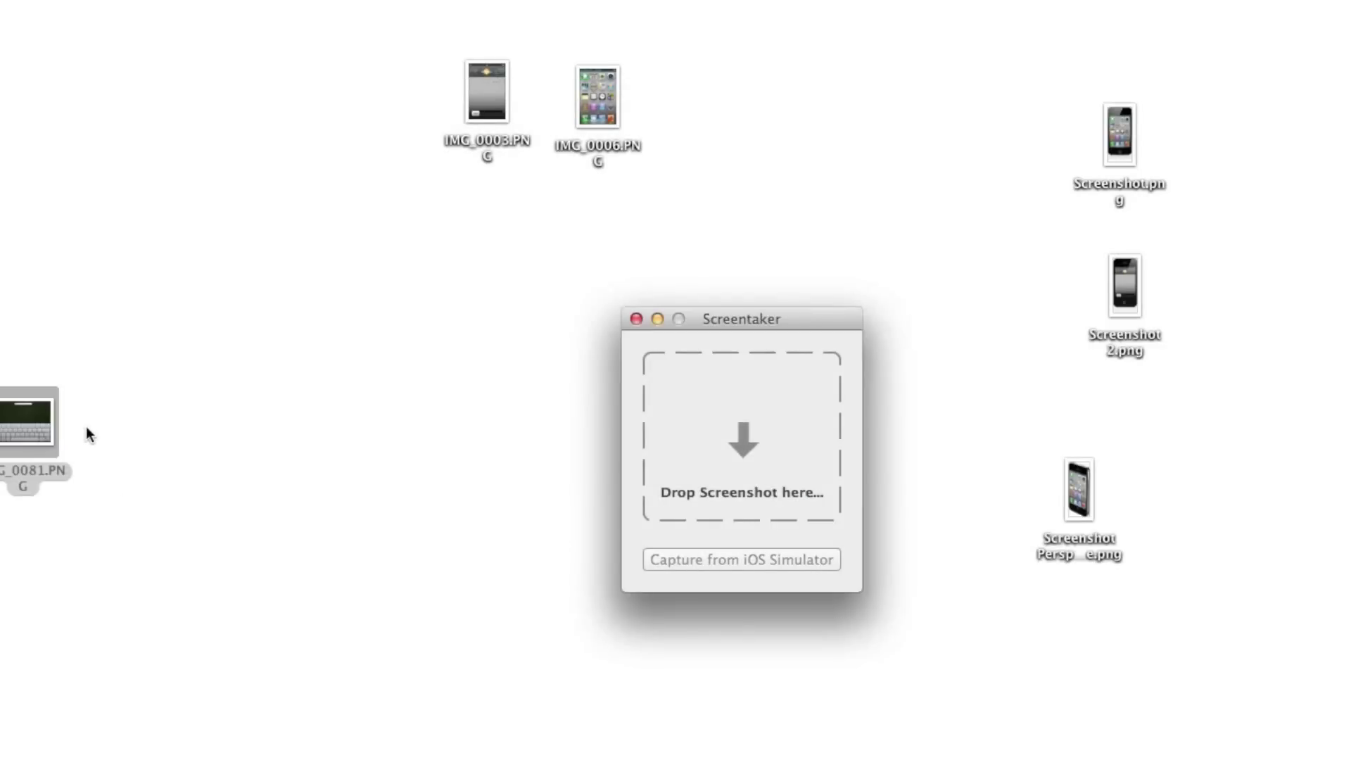
drag(29, 429, 201, 421)
drag(546, 426, 710, 425)
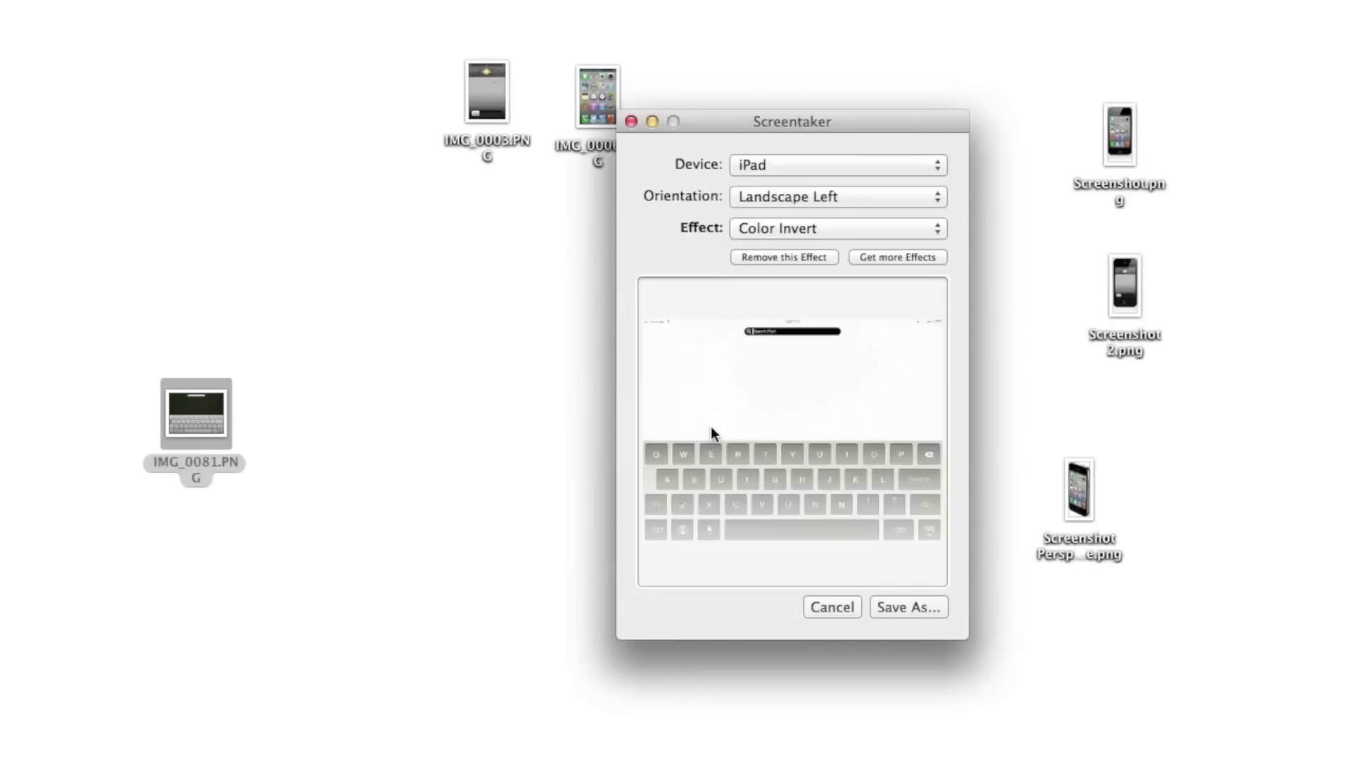
Try Fullscreen and No StatusBar, then apply the Reflection effect to the iPad.
click(805, 235)
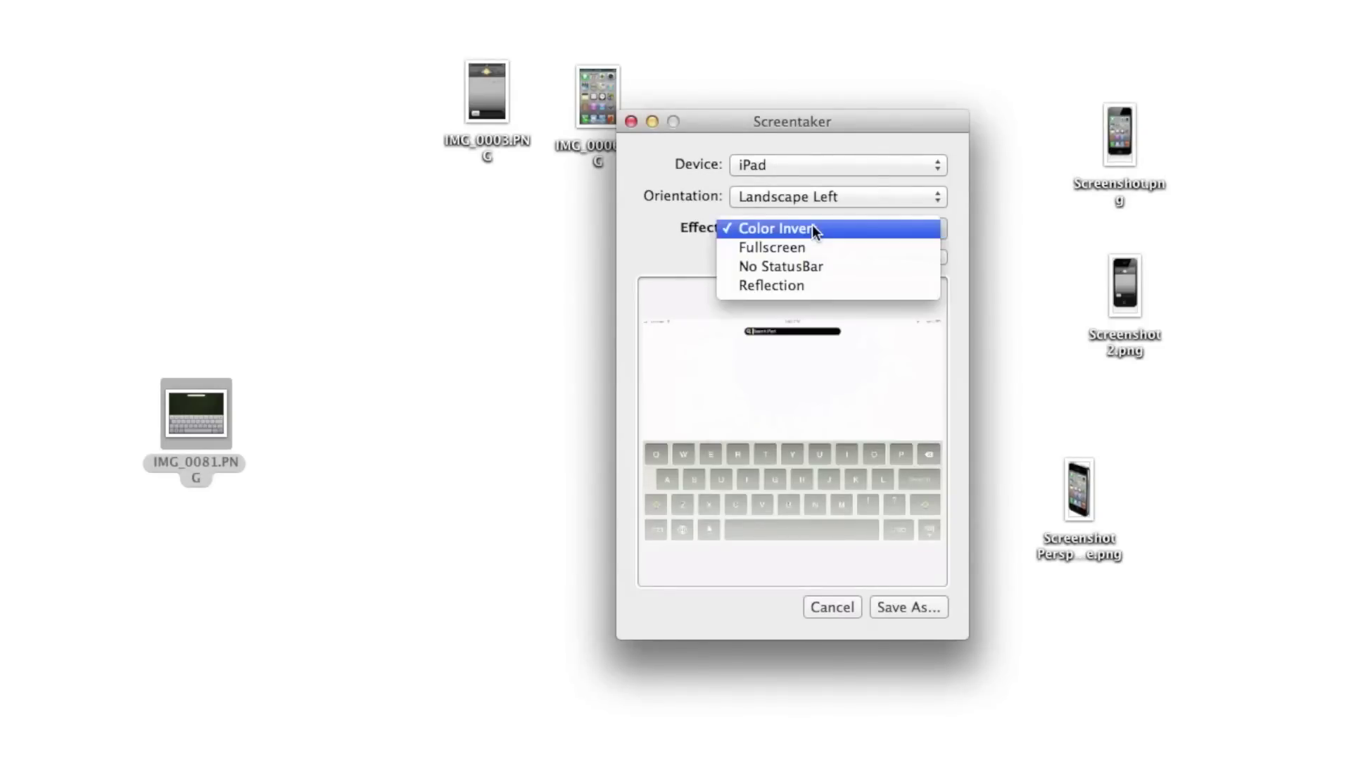
click(813, 247)
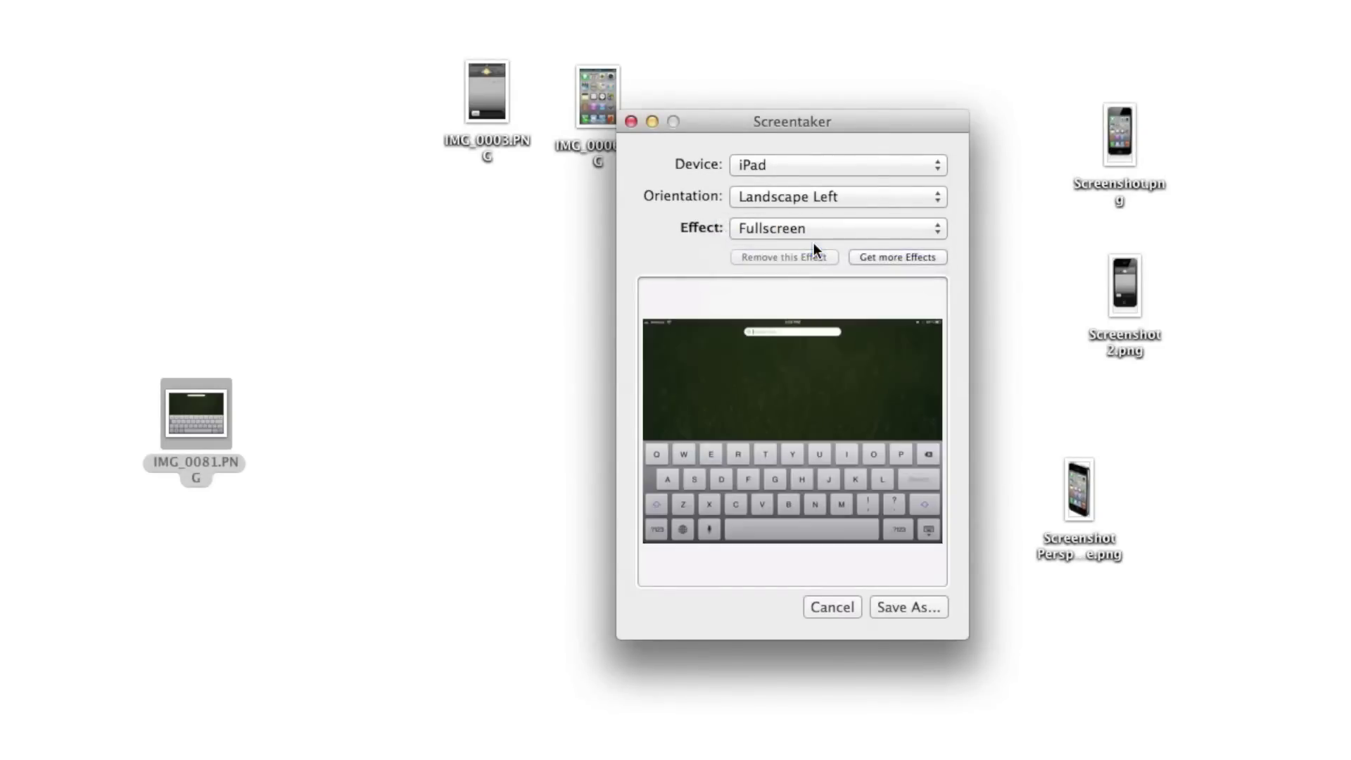
click(799, 229)
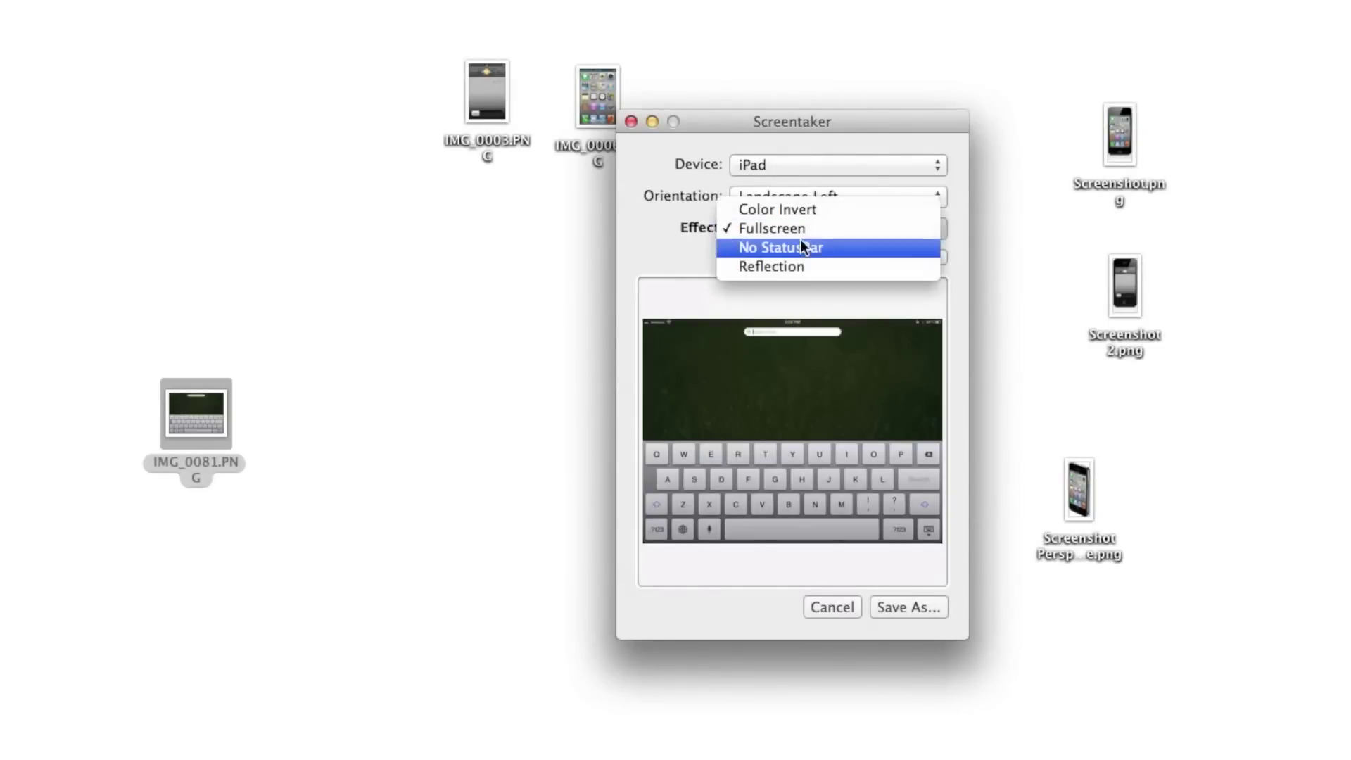
click(807, 243)
click(809, 242)
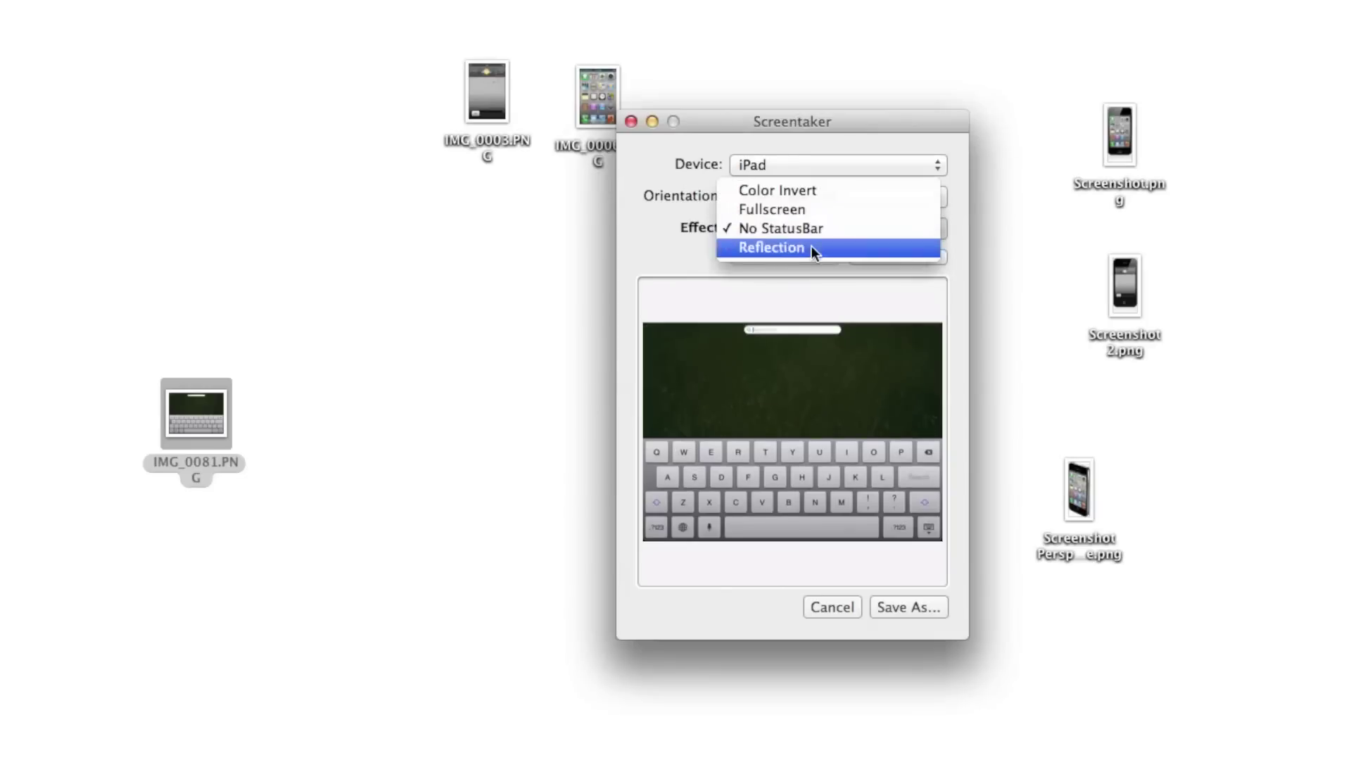
click(811, 246)
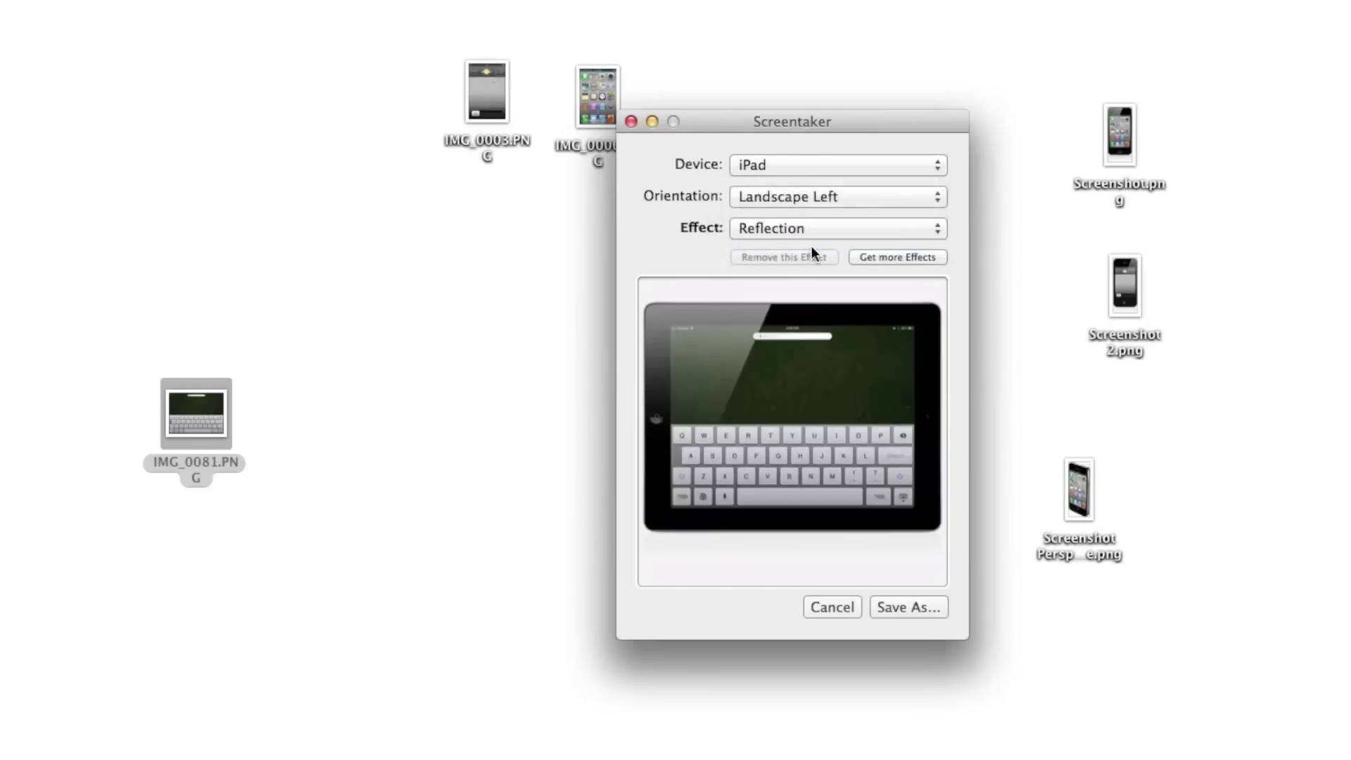
Keep iPad as the device, try Landscape Right, then return to Portrait.
click(805, 171)
click(805, 171)
click(800, 194)
click(795, 215)
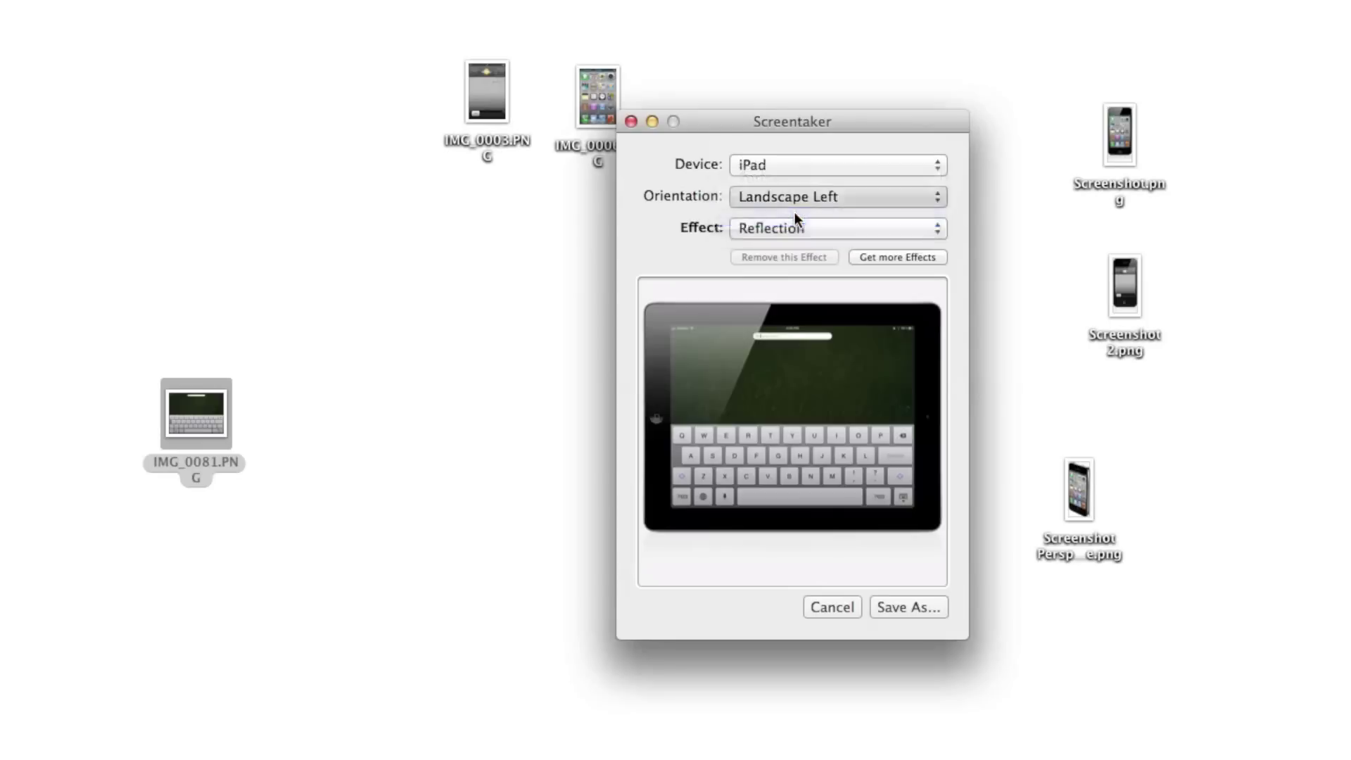
click(805, 196)
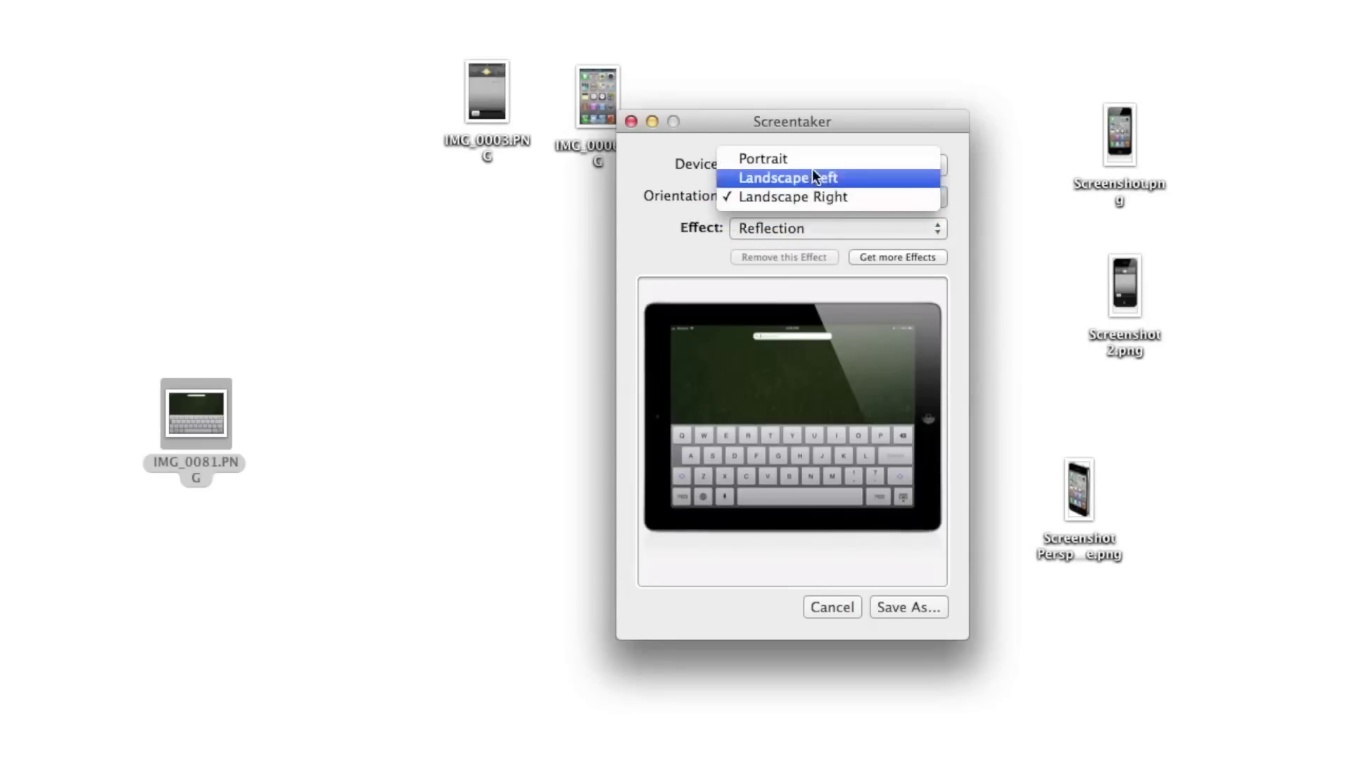
click(812, 163)
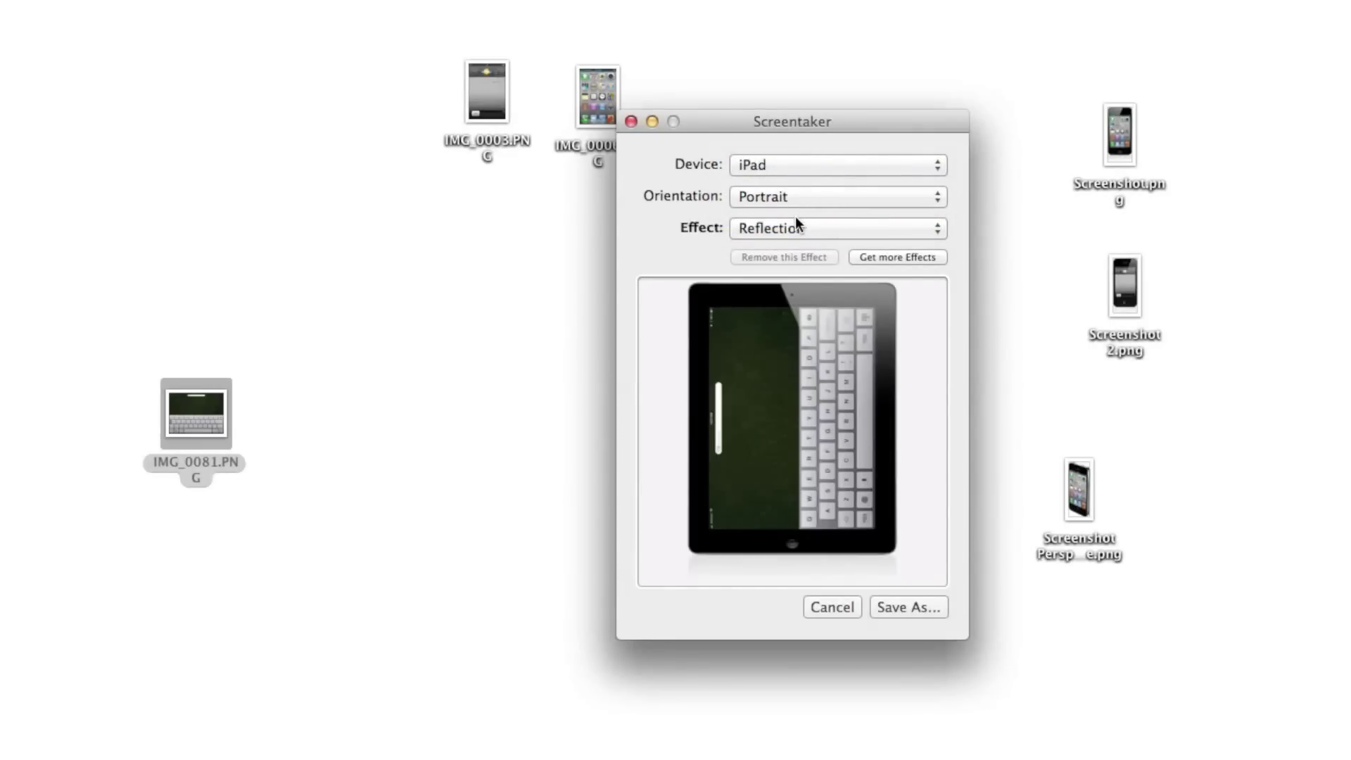
Save the framed iPad image to the Desktop as iPad.
key(super+s)
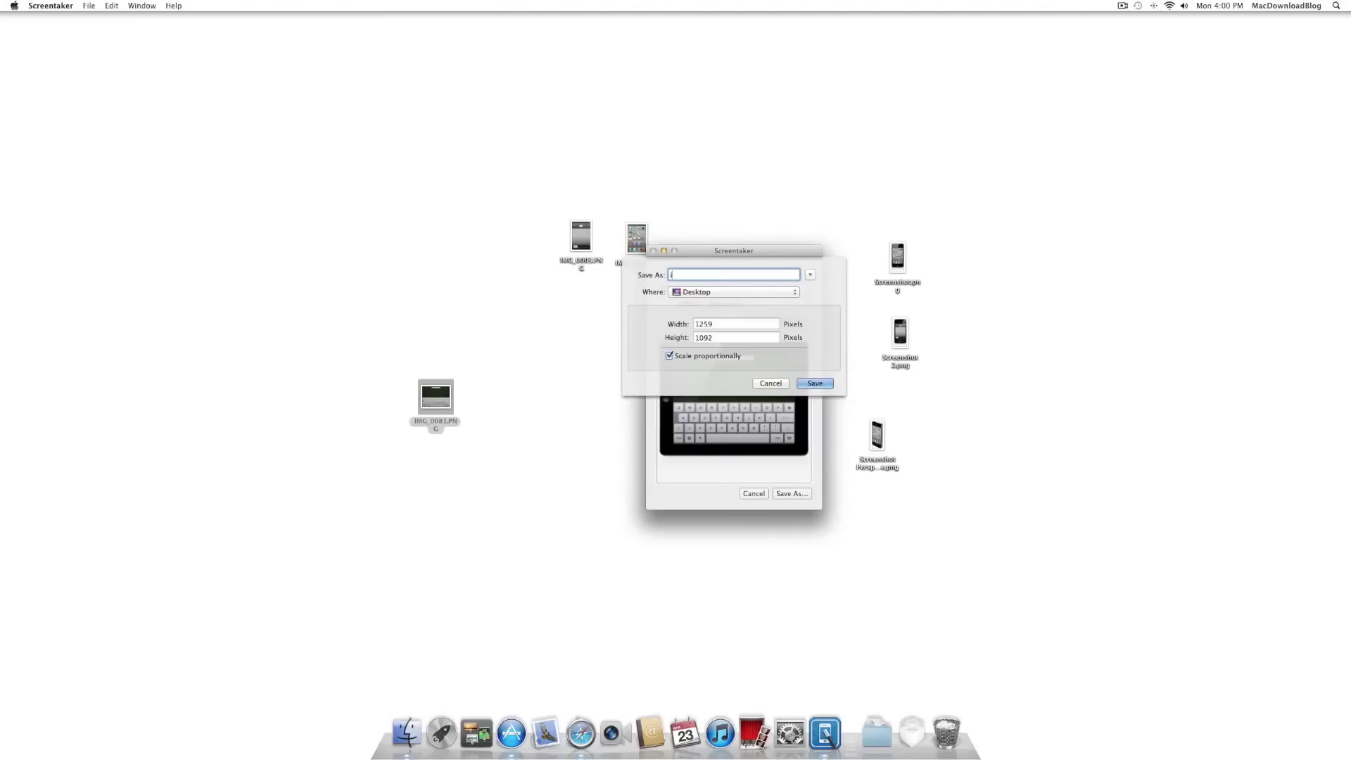
text(iPad)
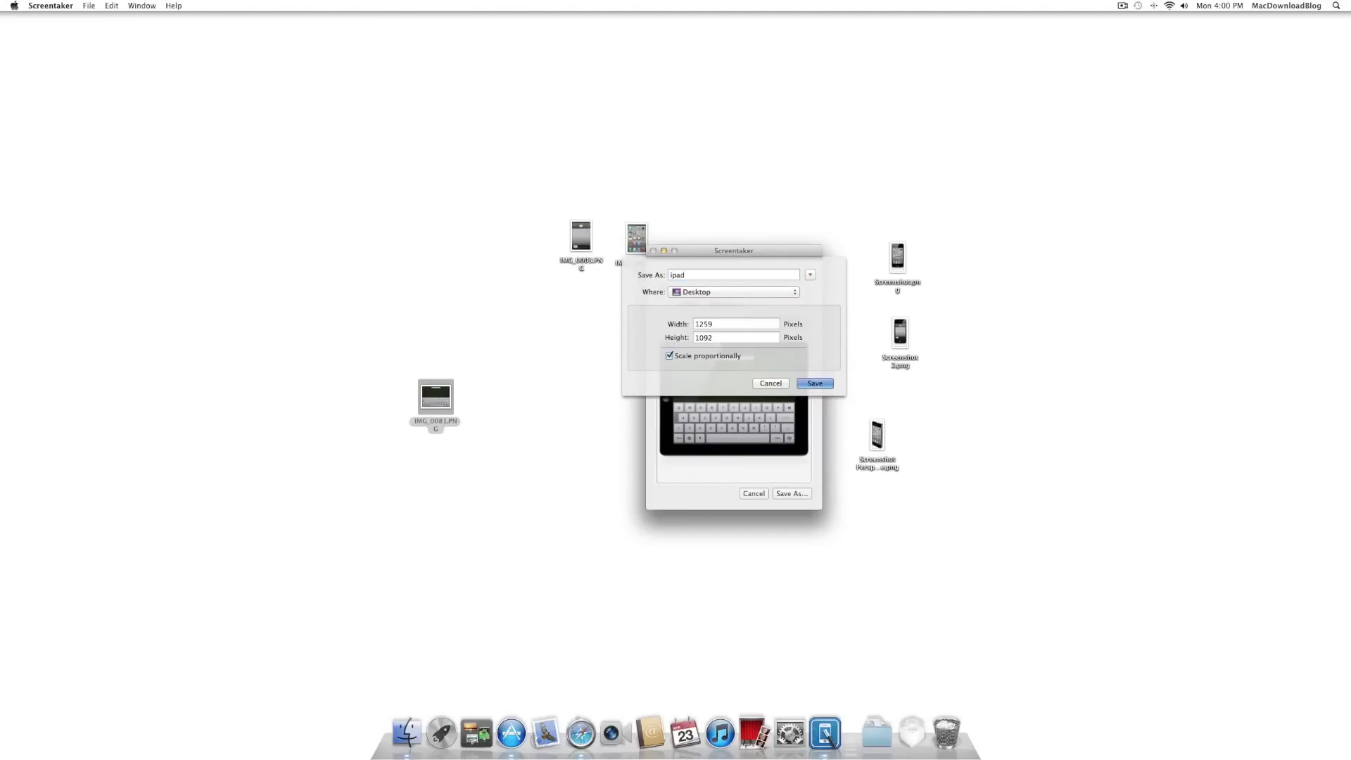
key(Return)
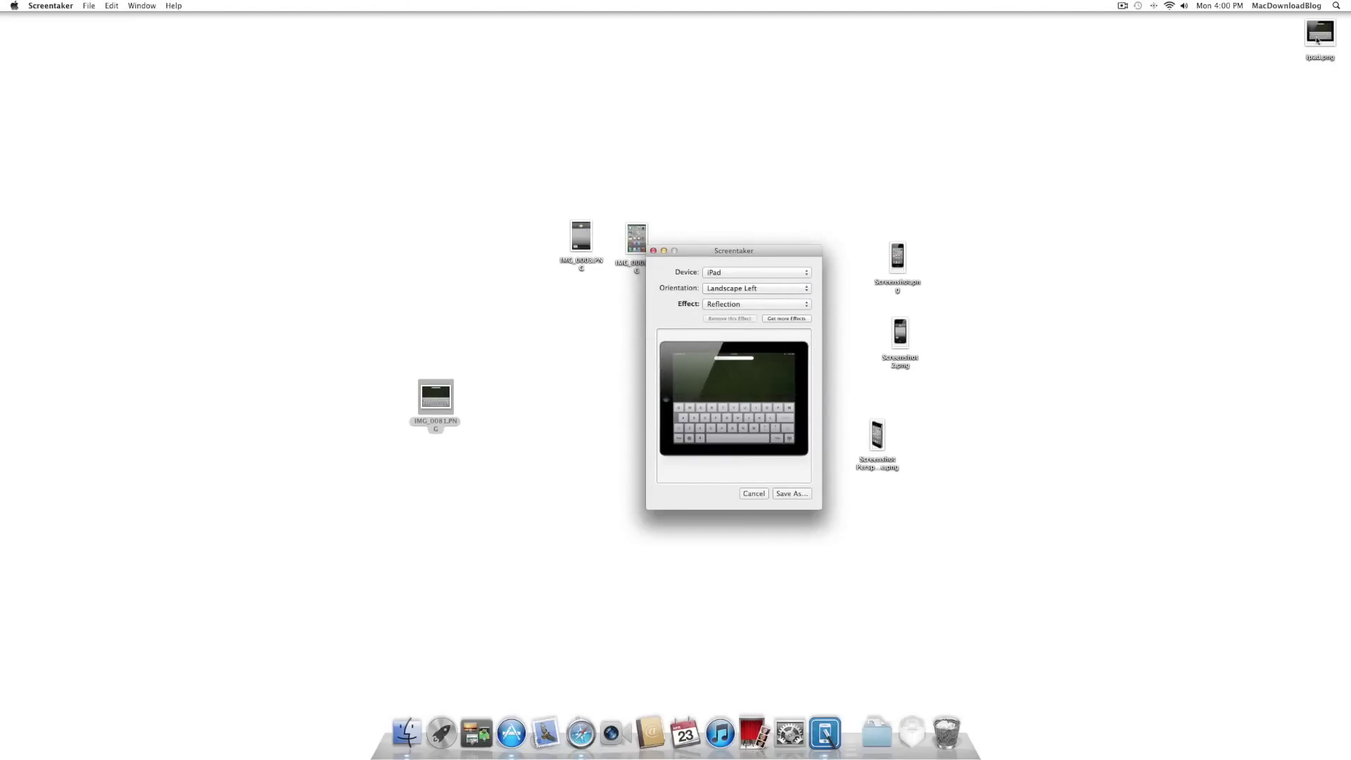
Move ipad.png lower on the desktop and check it in Quick Look.
click(1319, 31)
drag(1319, 30, 1024, 153)
key(space)
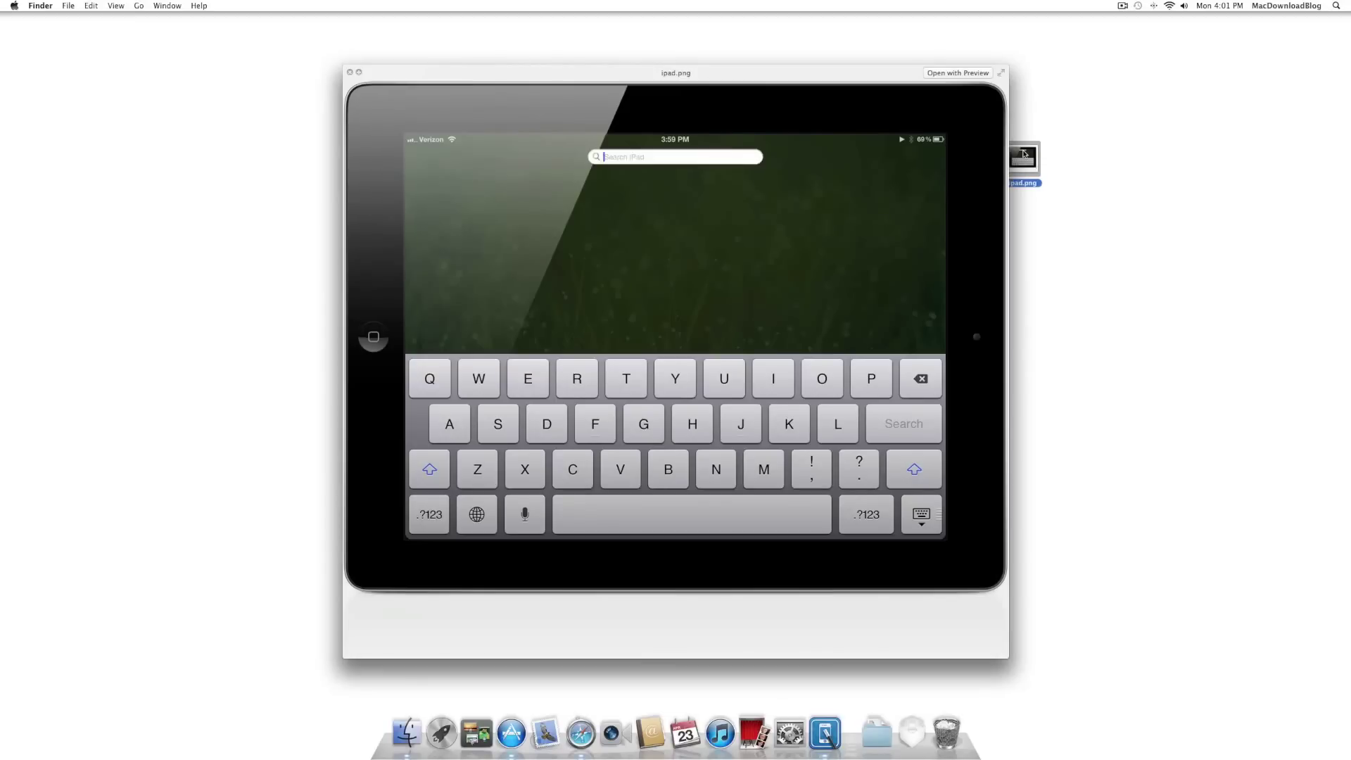
click(349, 72)
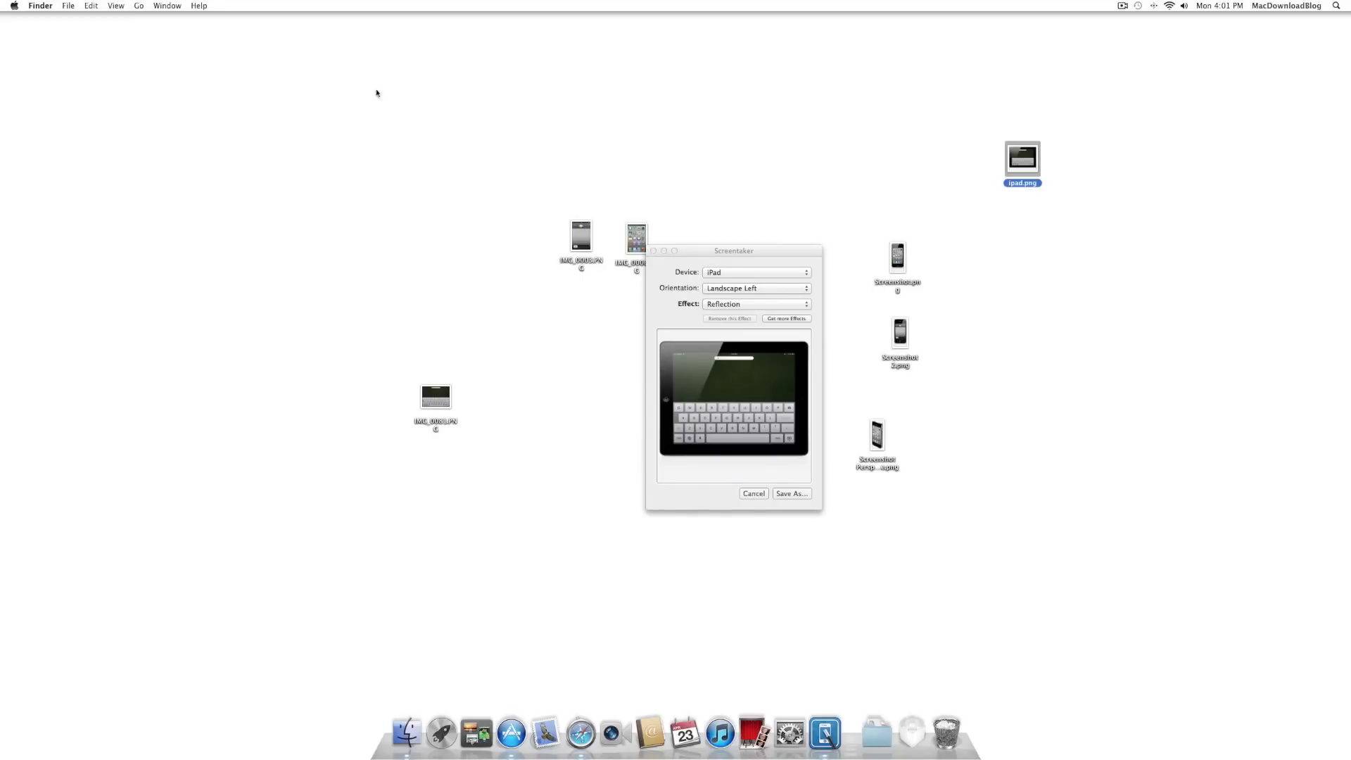
Bring up Screentaker's App Store page, scroll it, and expand the full description.
click(512, 732)
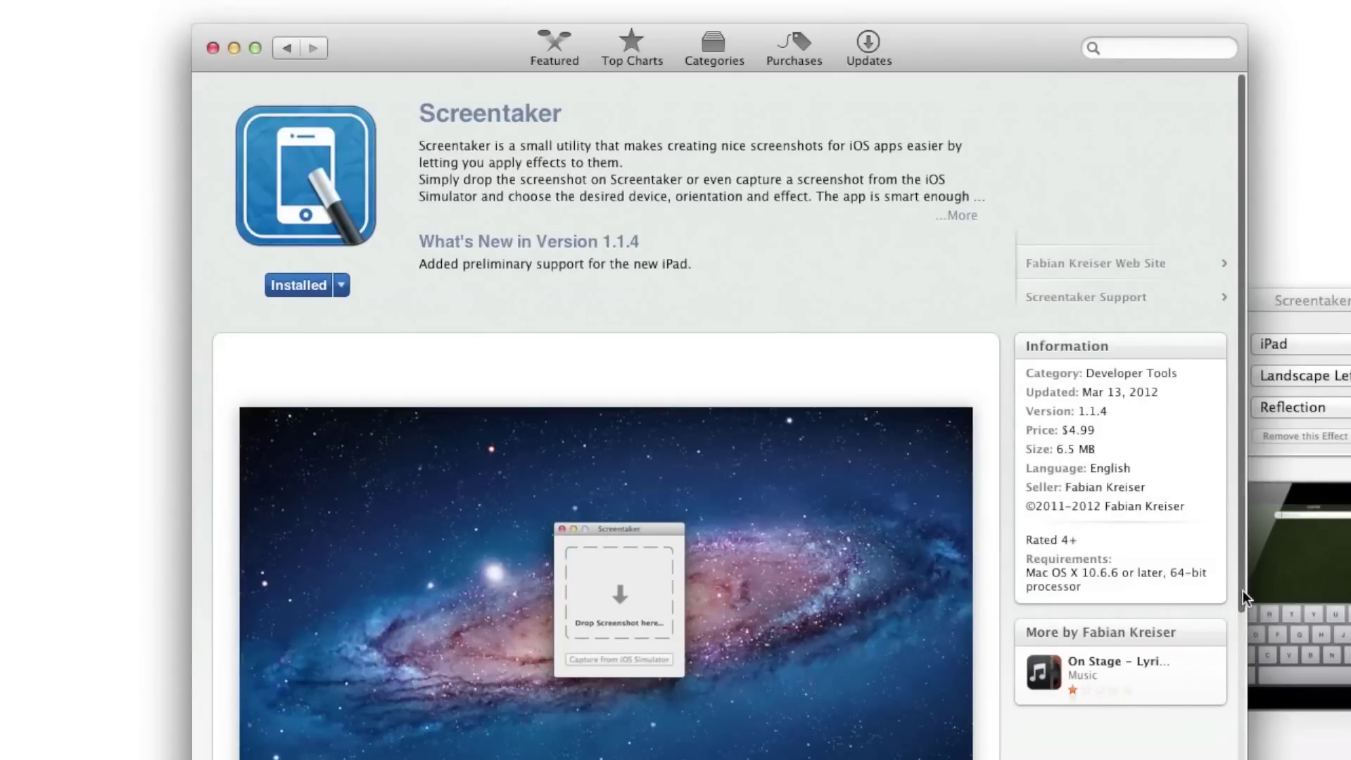
drag(1242, 591, 1230, 531)
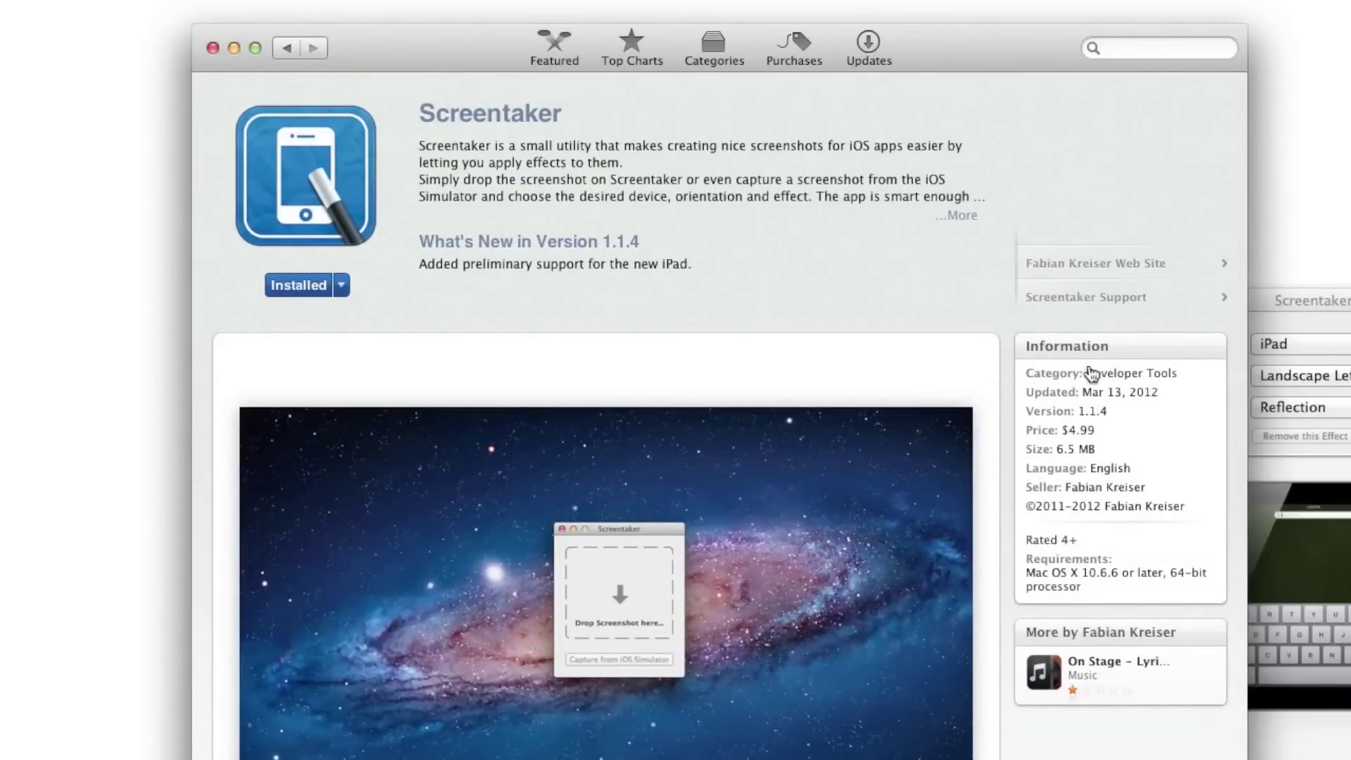
click(960, 215)
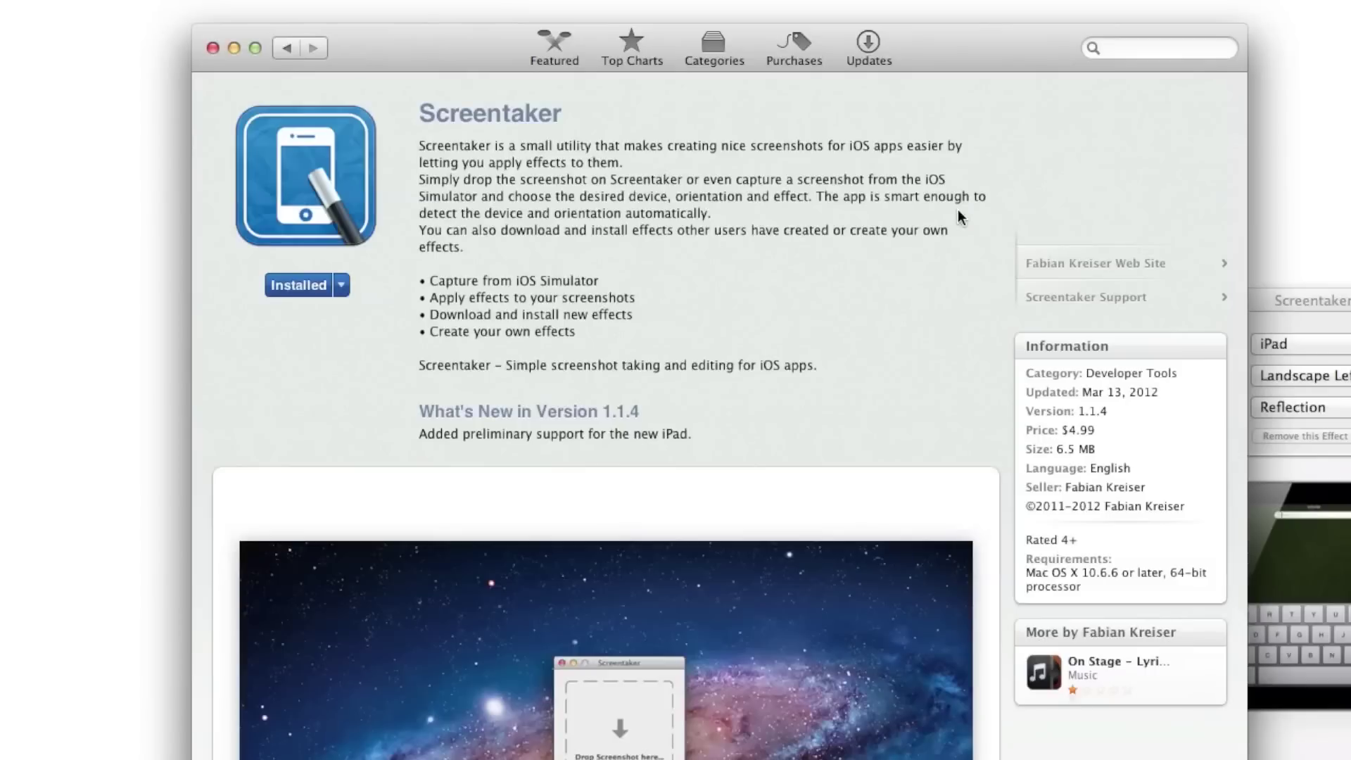